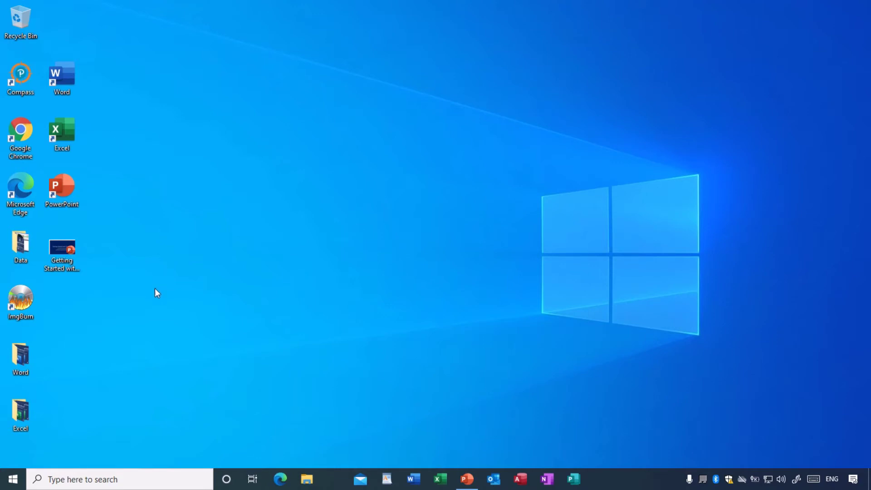
Search Windows for "exc" to locate the Excel app, and dismiss the search without launching it.
left_click(68, 484)
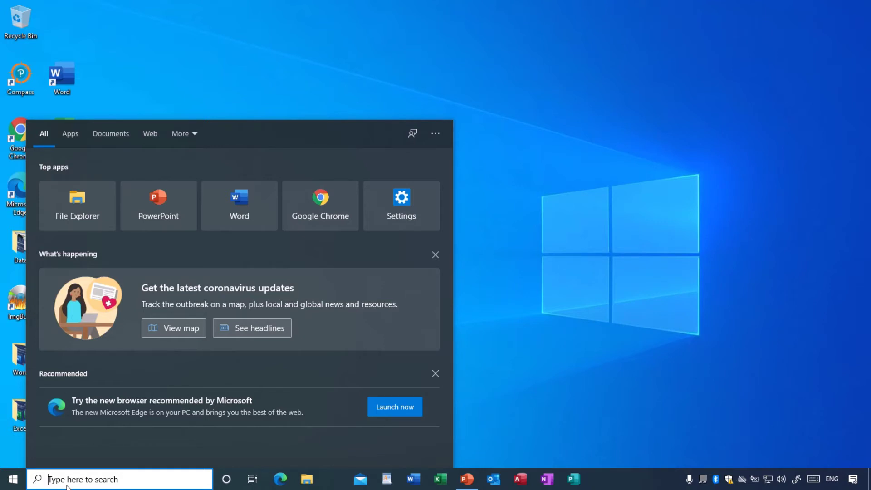
type("e")
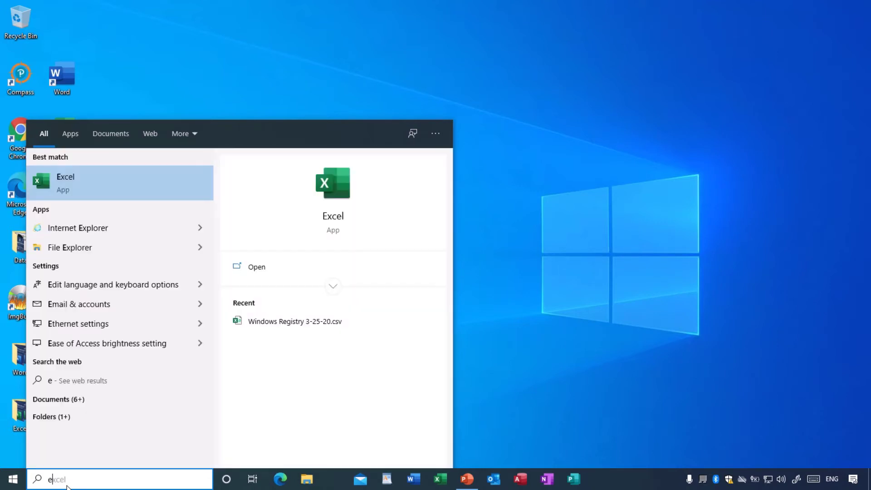
type("xc")
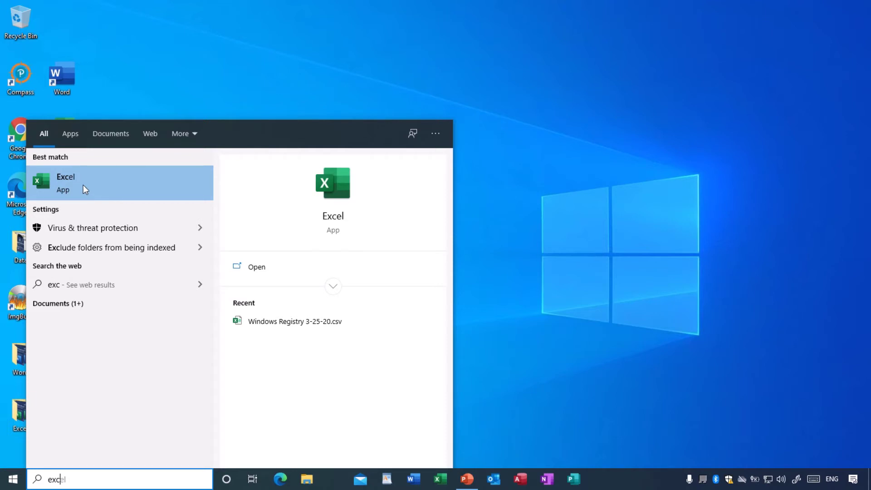
left_click(535, 301)
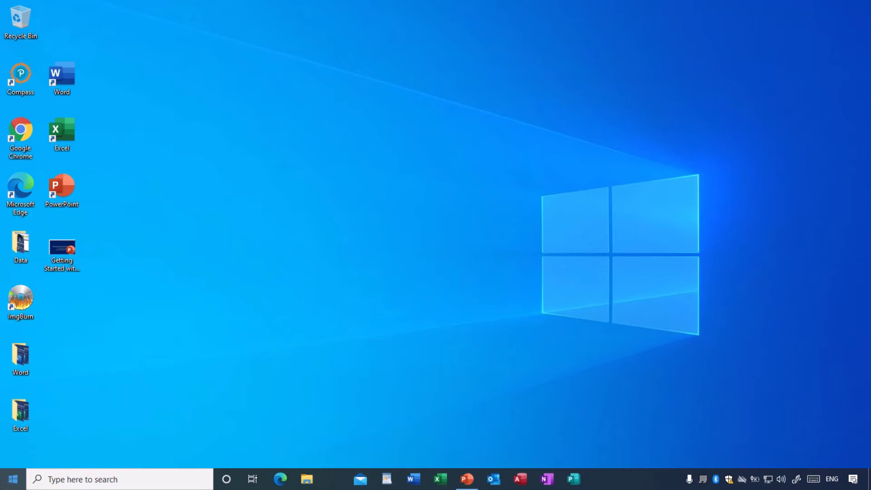
Locate Excel in the alphabetical list of installed apps, and close the list without launching it.
left_click(11, 482)
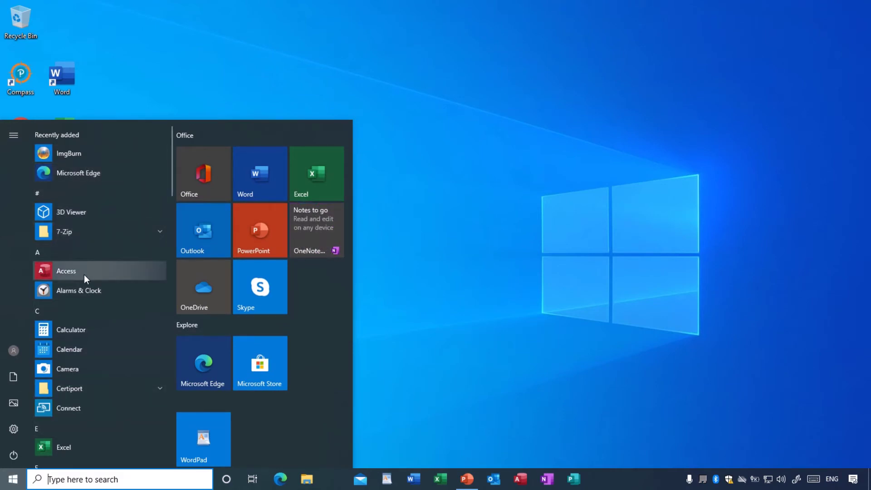
scroll(84, 276, "down", 3)
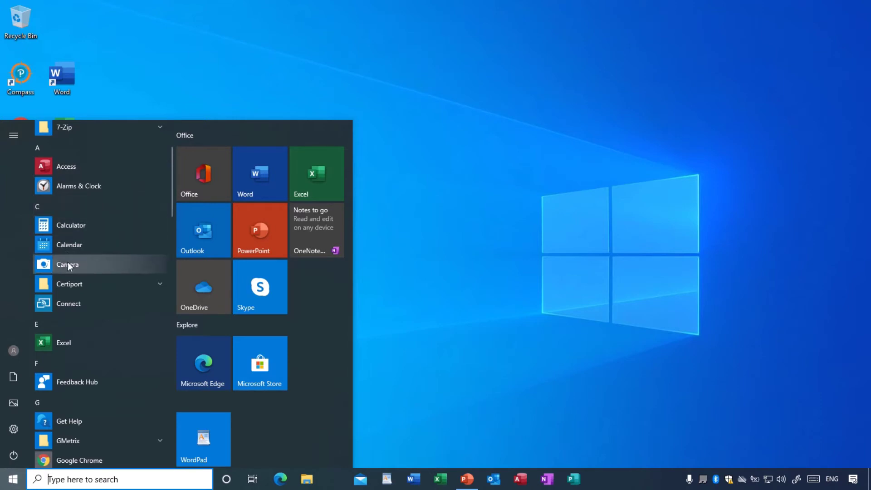
scroll(68, 263, "down", 4)
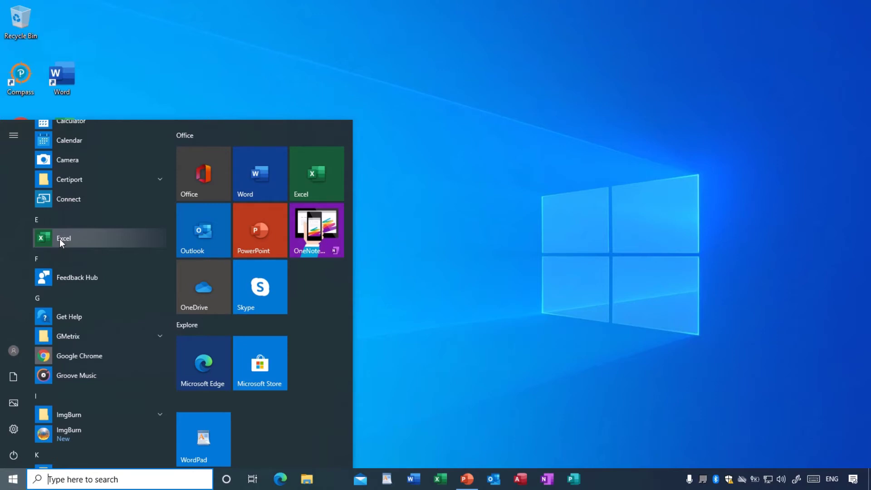
left_click(397, 257)
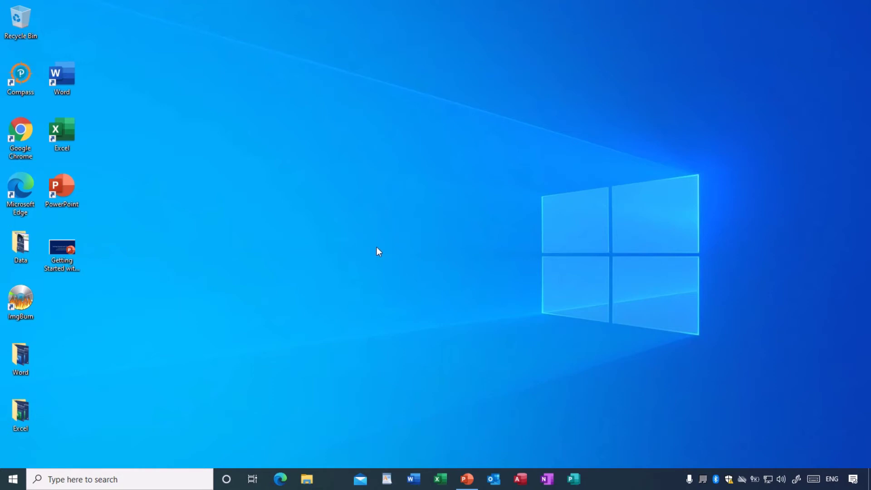
Launch Excel and look through the available workbook templates, such as calendars and budgets.
left_click(443, 483)
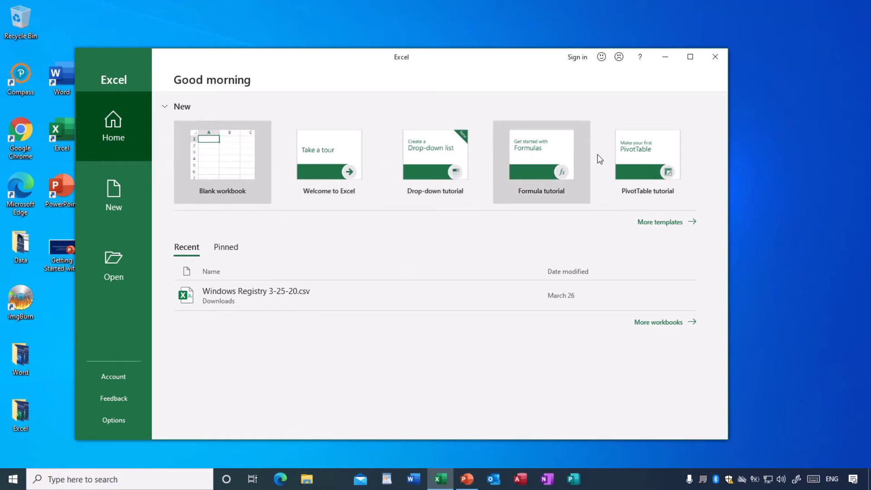
left_click(655, 223)
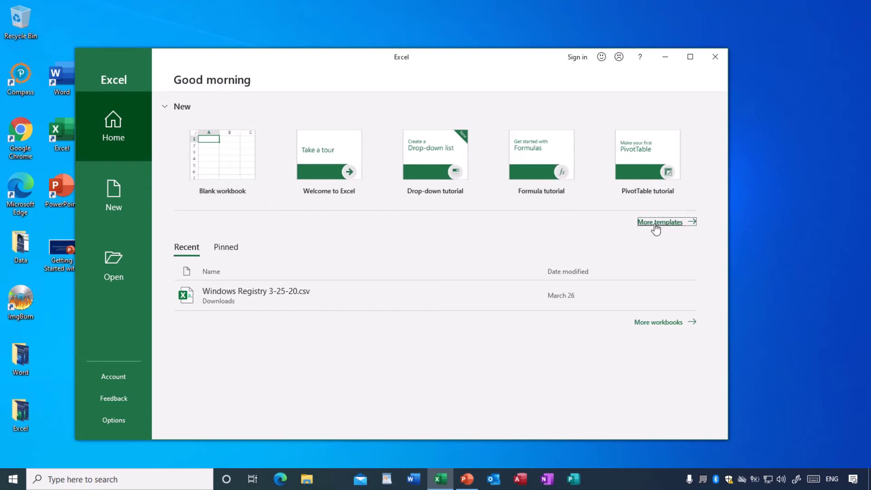
scroll(565, 310, "down", 3)
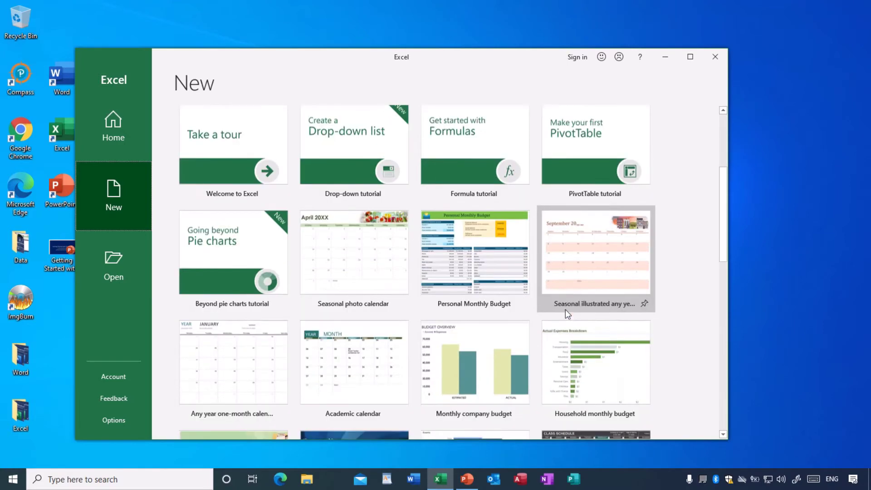
scroll(566, 310, "down", 2)
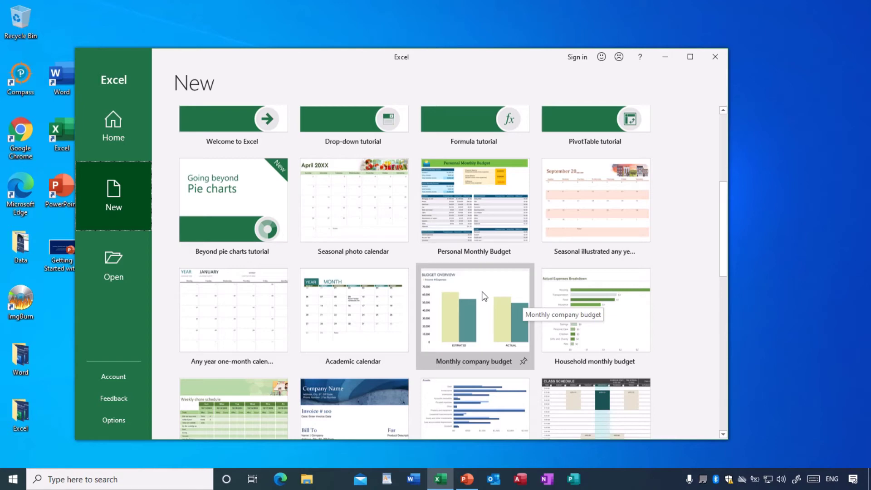
scroll(482, 292, "up", 2)
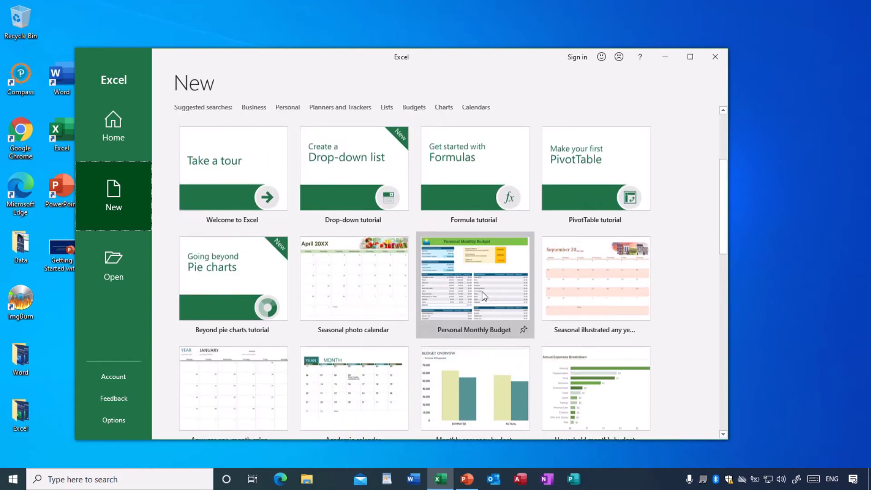
scroll(482, 291, "up", 2)
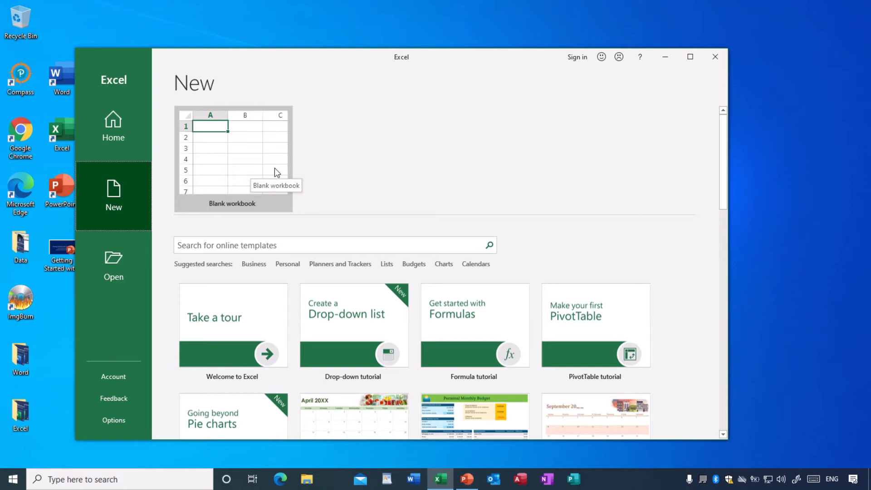
Browse the Documents folder for an existing workbook, and cancel without opening a file.
left_click(115, 263)
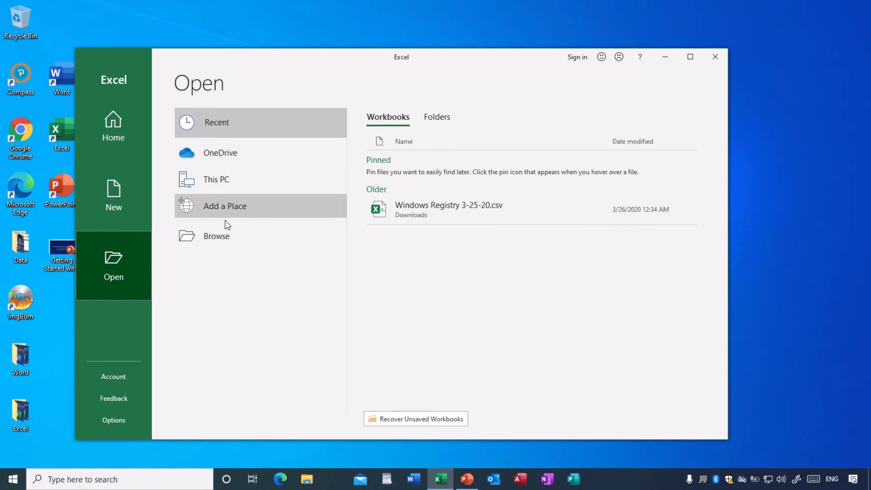
left_click(212, 239)
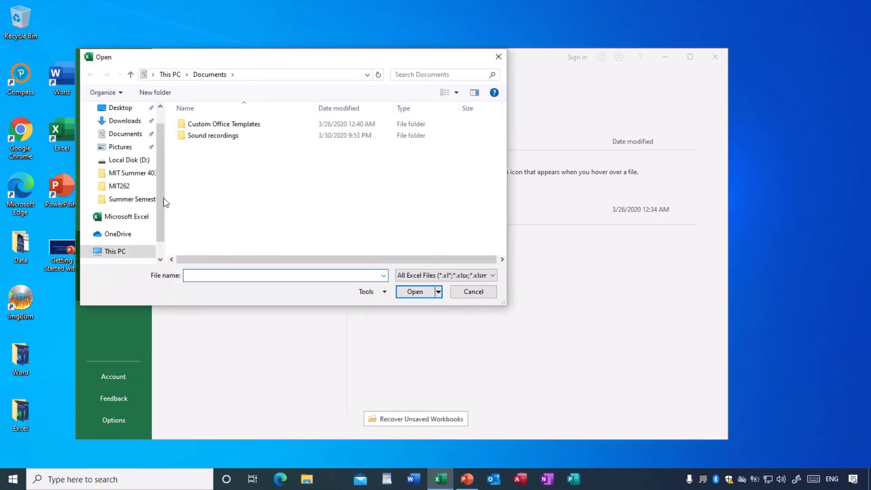
scroll(161, 173, "up", 1)
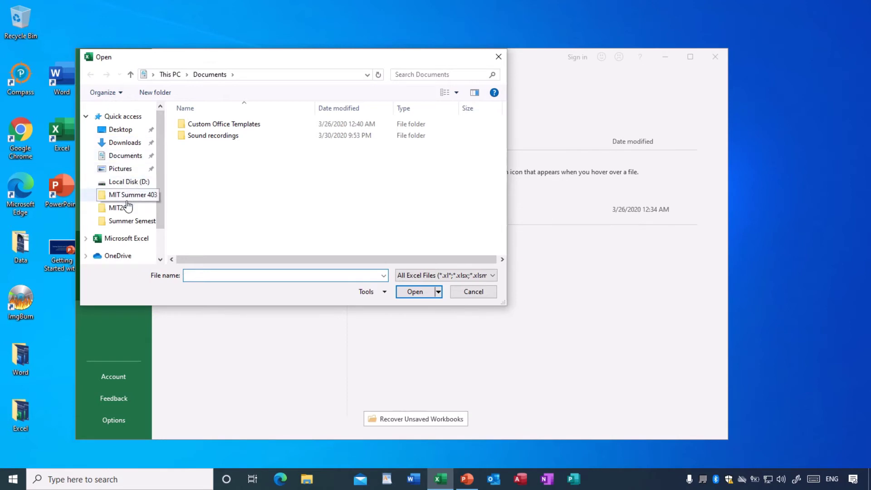
left_click(124, 160)
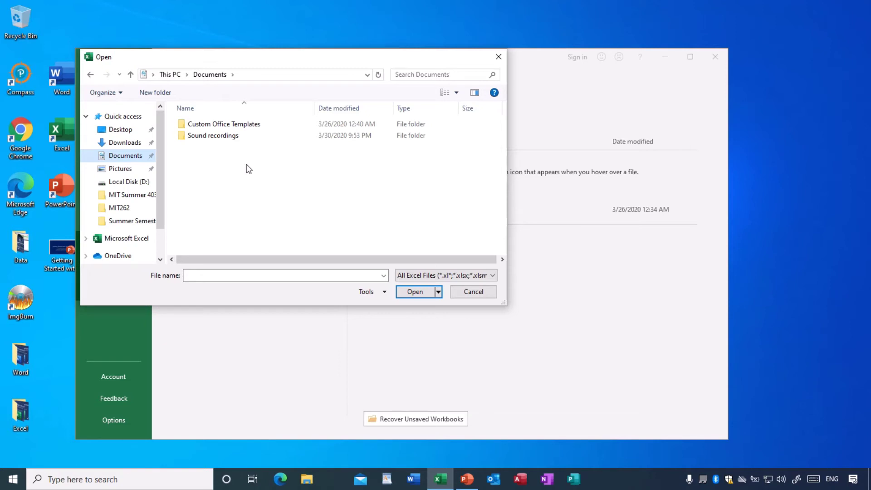
left_click(474, 292)
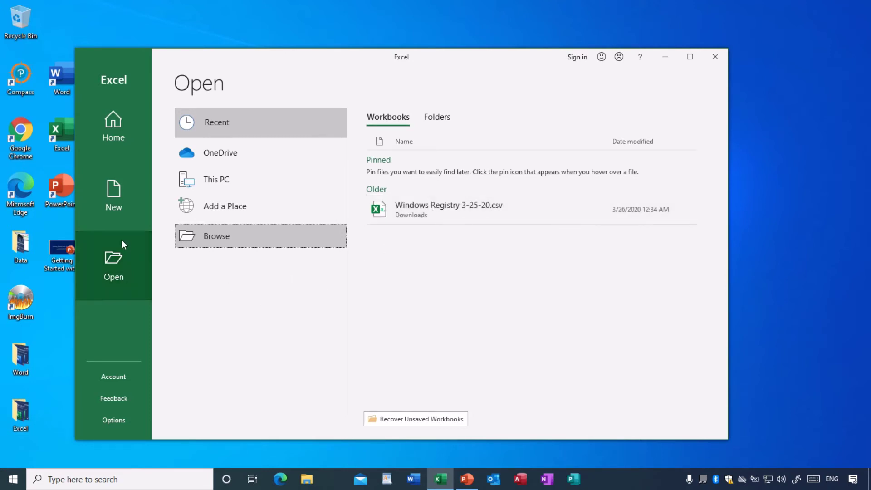
Create a new blank workbook and maximize its window.
left_click(118, 205)
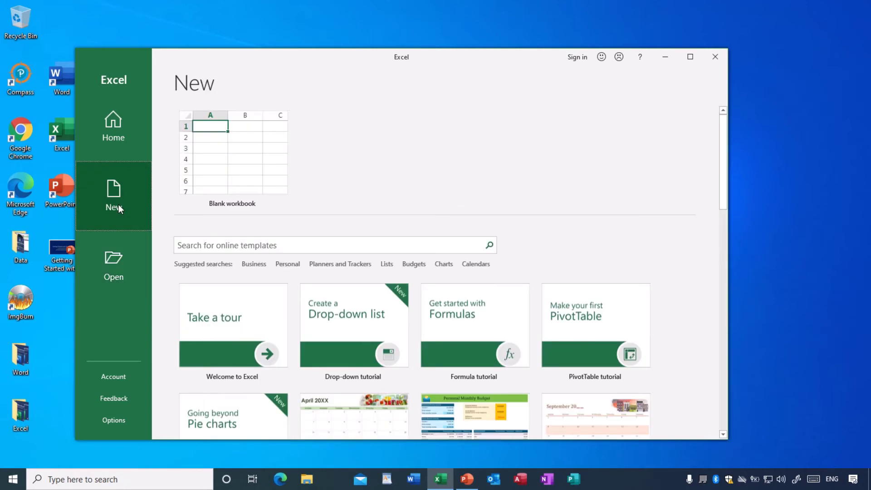
left_click(118, 128)
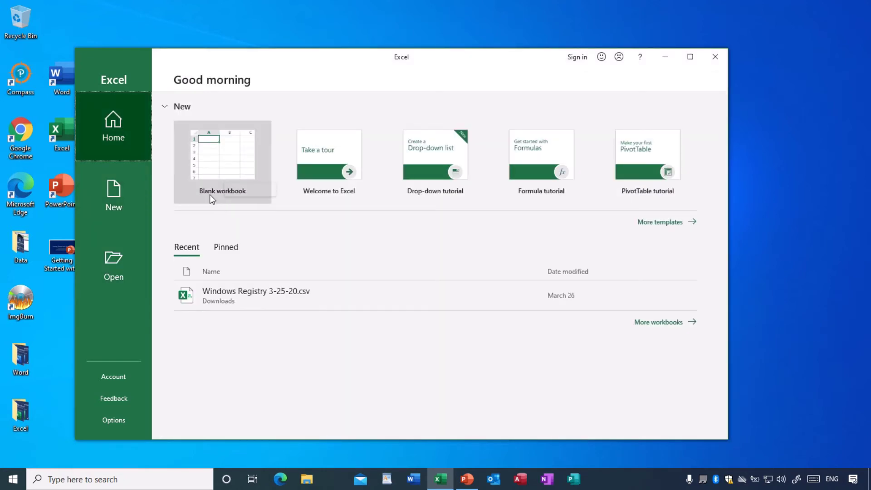
left_click(230, 166)
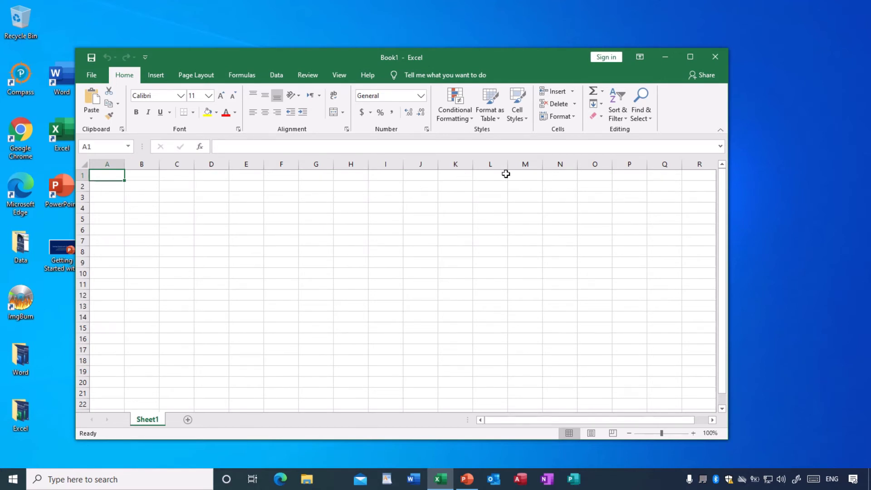
left_click(691, 58)
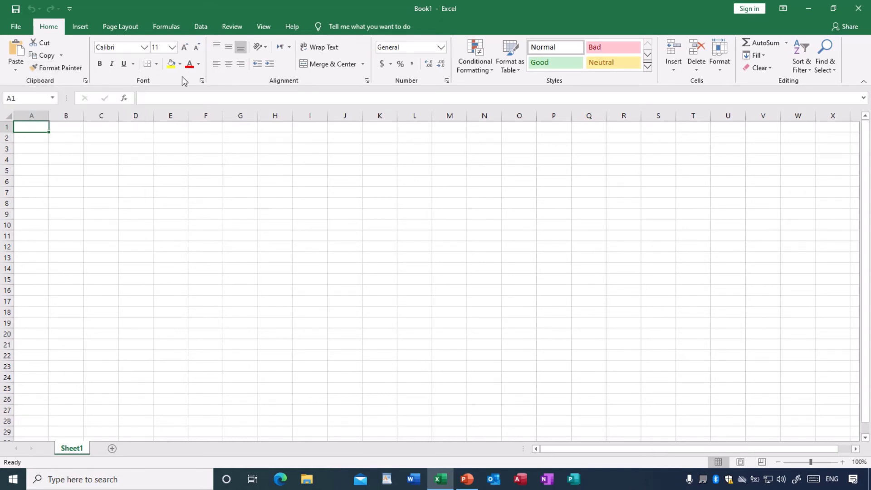
Examine the ribbon commands for inserting, page layout, formulas, data, reviewing, viewing and help, and return to the Home commands.
left_click(82, 27)
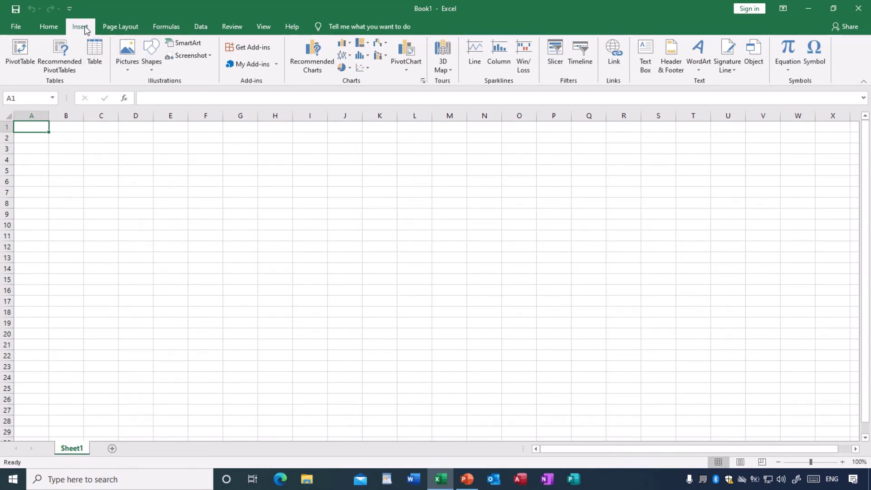
left_click(49, 27)
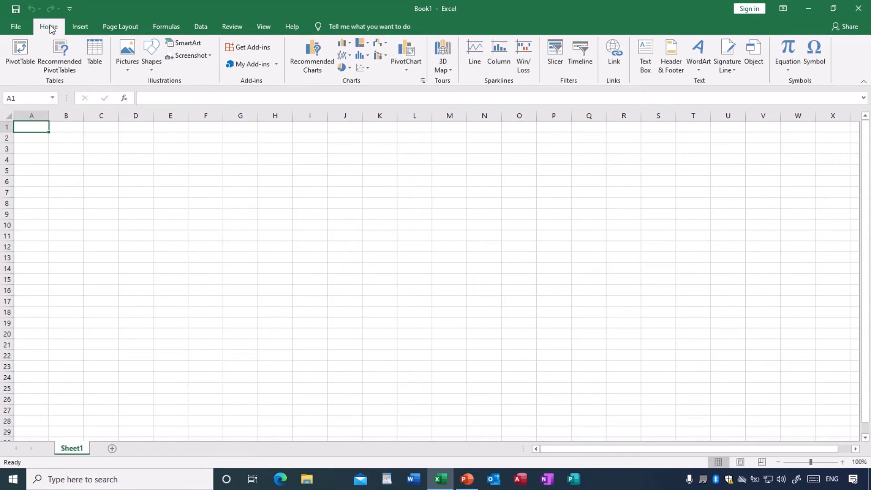
left_click(78, 26)
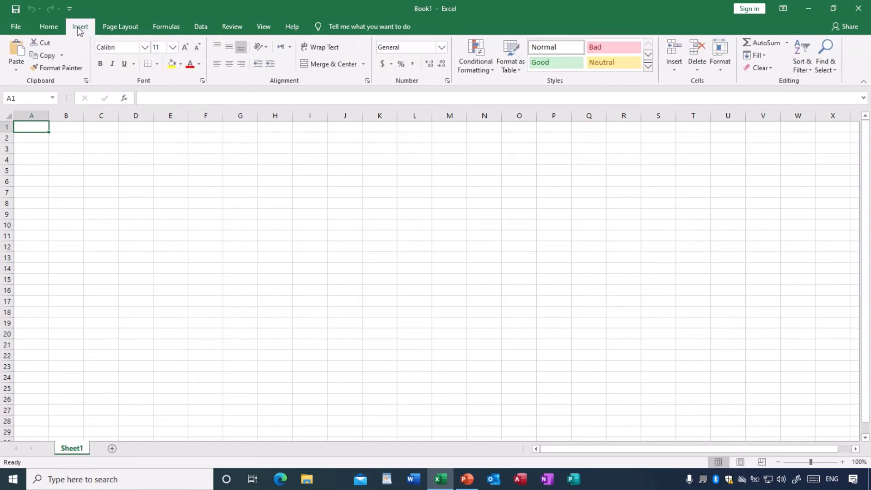
left_click(125, 26)
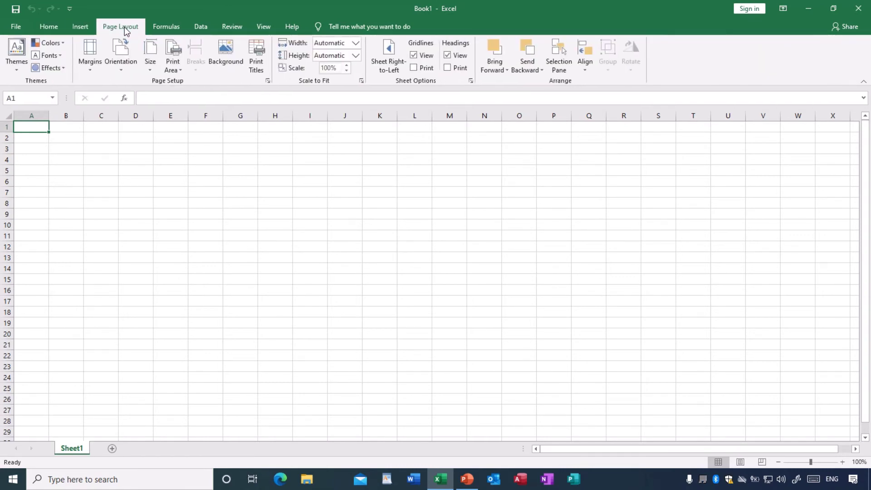
left_click(172, 29)
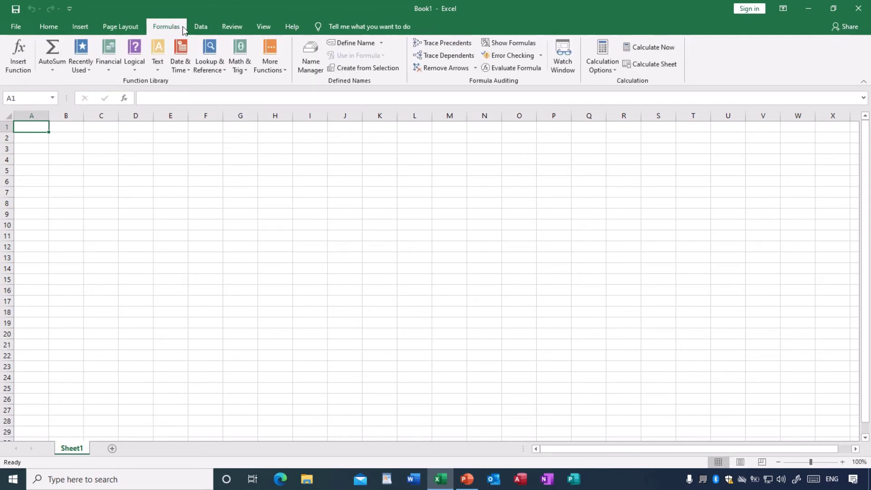
left_click(201, 28)
left_click(231, 26)
left_click(264, 27)
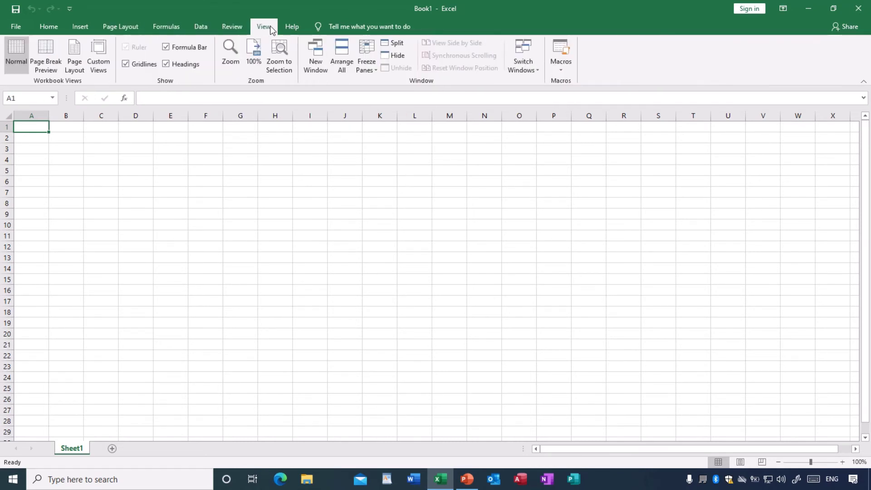
left_click(292, 27)
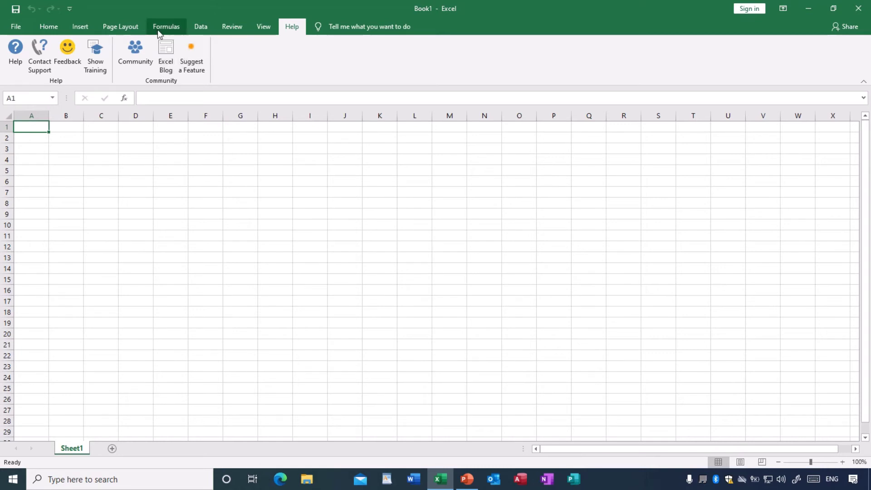
left_click(130, 28)
left_click(184, 28)
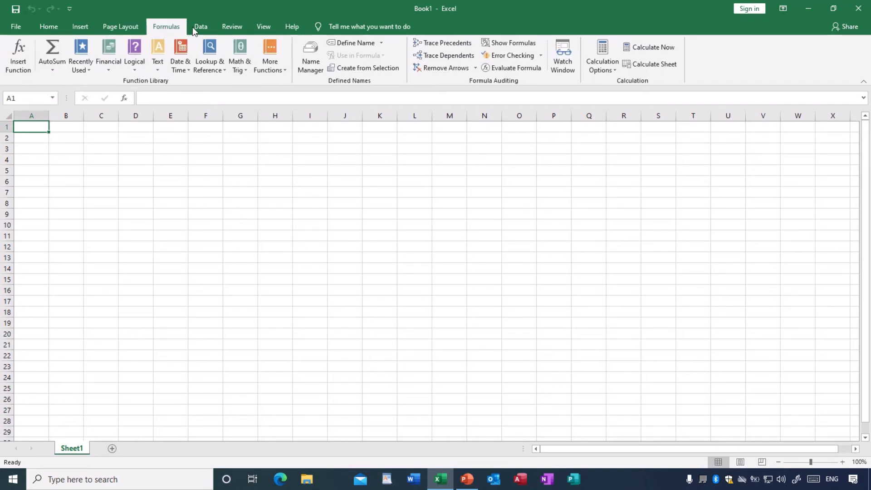
left_click(198, 28)
left_click(49, 29)
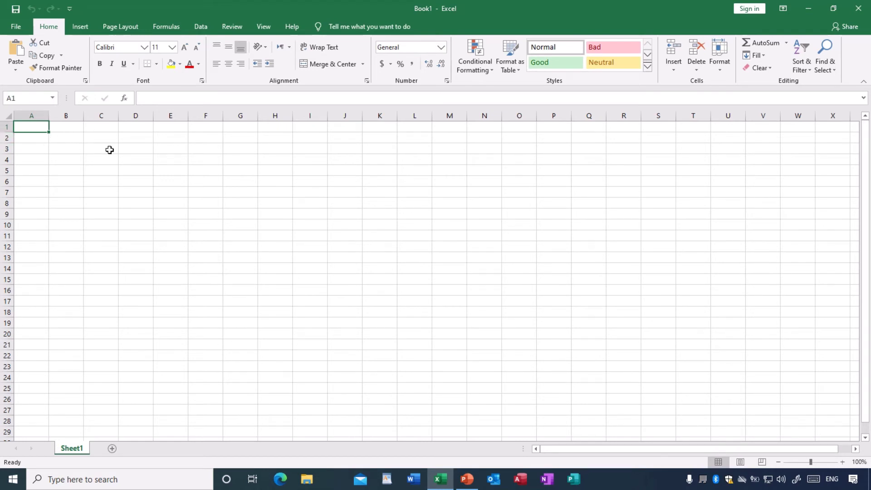
Select the cell range A1:A16 in Sheet1.
scroll(50, 303, "down", 4)
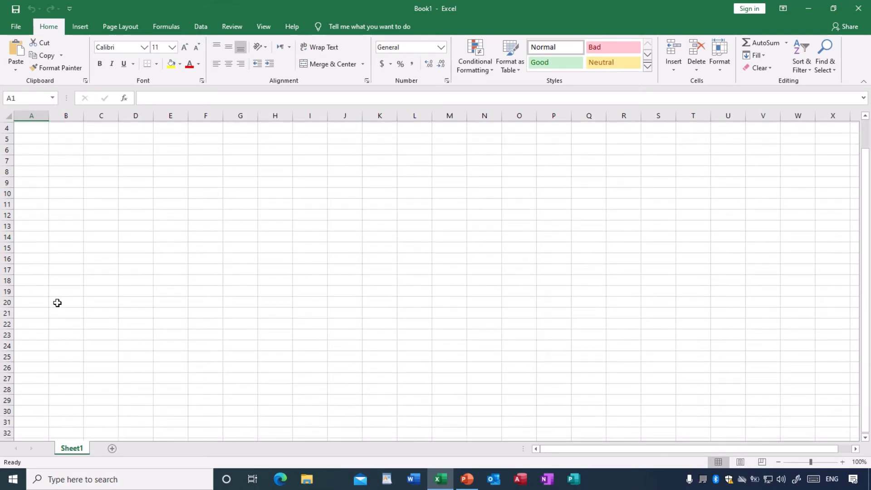
scroll(74, 290, "down", 2)
scroll(74, 290, "up", 6)
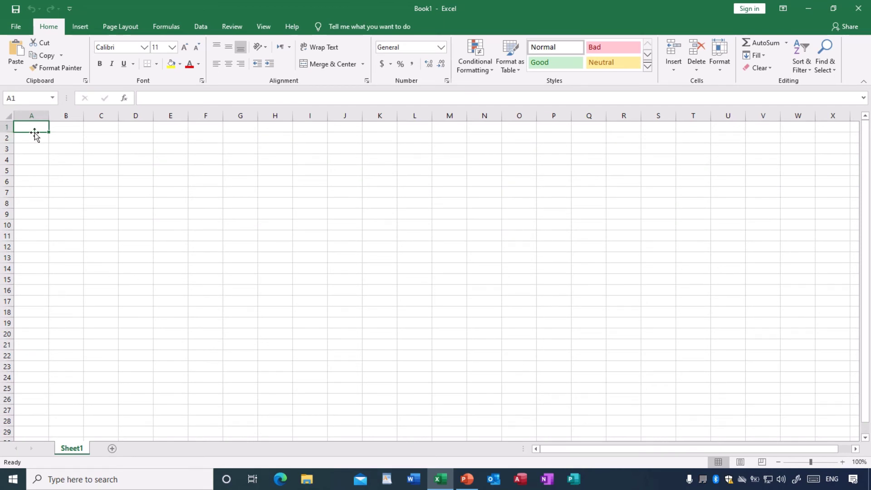
left_click_drag(32, 124, 25, 288)
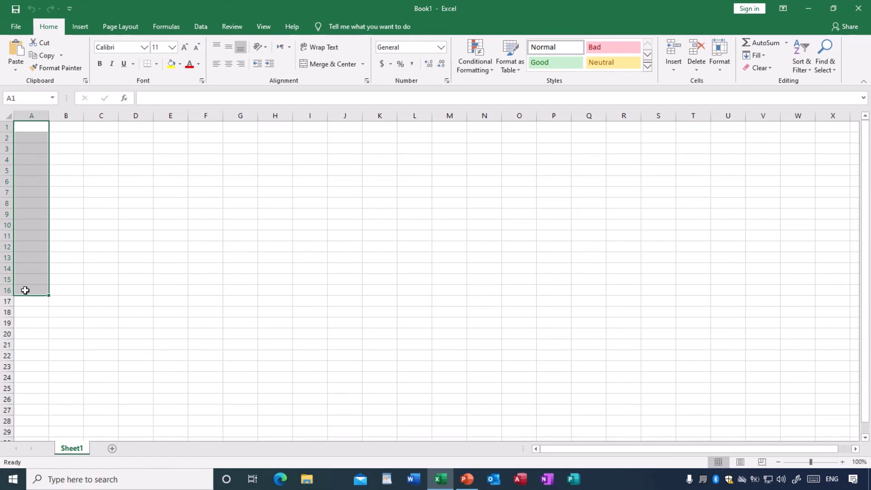
Select a run of cells across row 3 starting at A3, and finish on the single cell C2.
left_click(58, 145)
left_click_drag(31, 145, 345, 148)
left_click(214, 215)
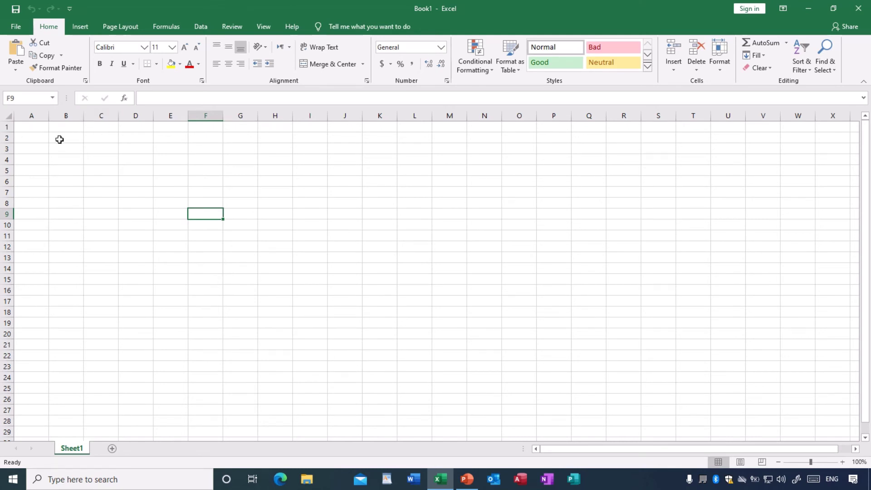
left_click(97, 140)
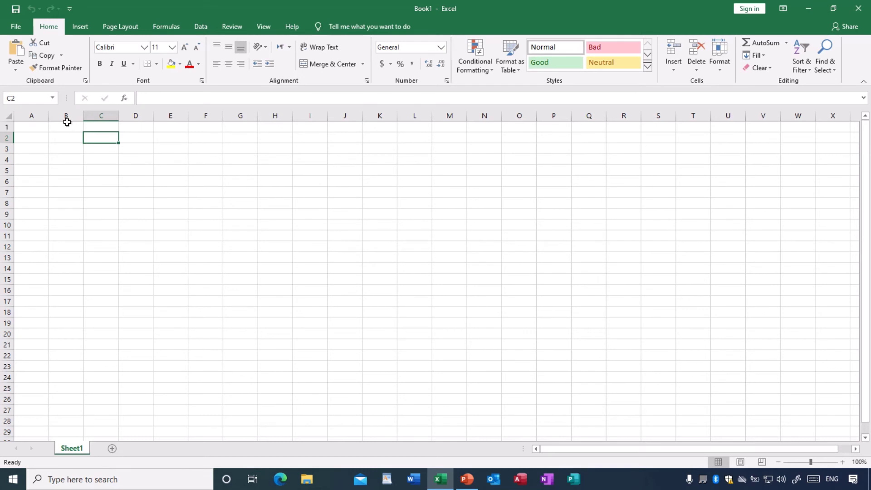
Select the range B1:B15 and a run of cells across row 3, and finish on individual cells such as E6, D3 and F8.
left_click_drag(62, 129, 68, 286)
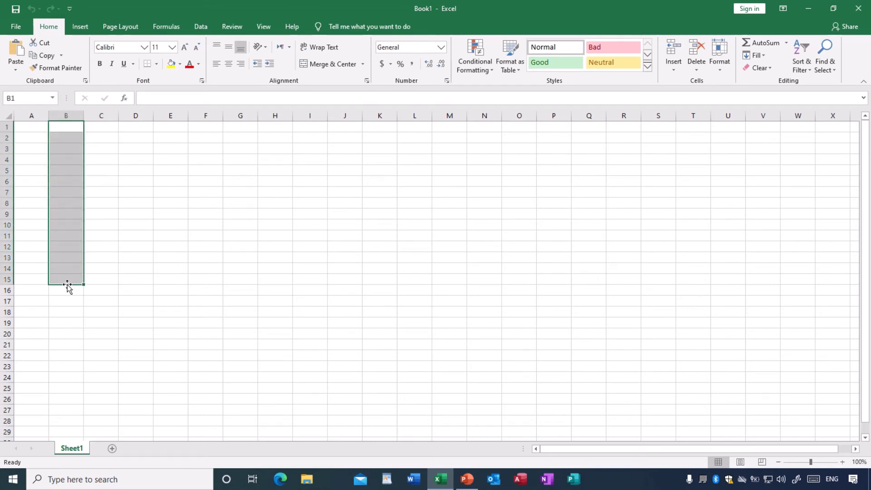
left_click_drag(27, 145, 306, 149)
left_click(173, 179)
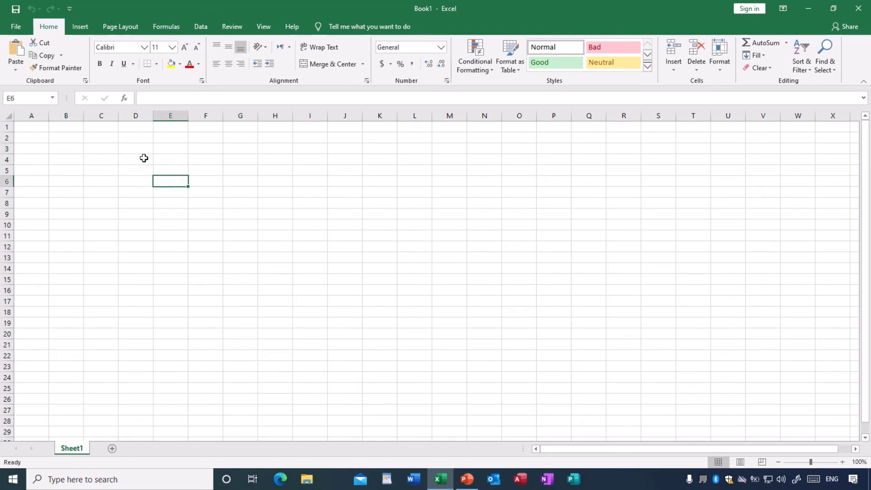
left_click(130, 146)
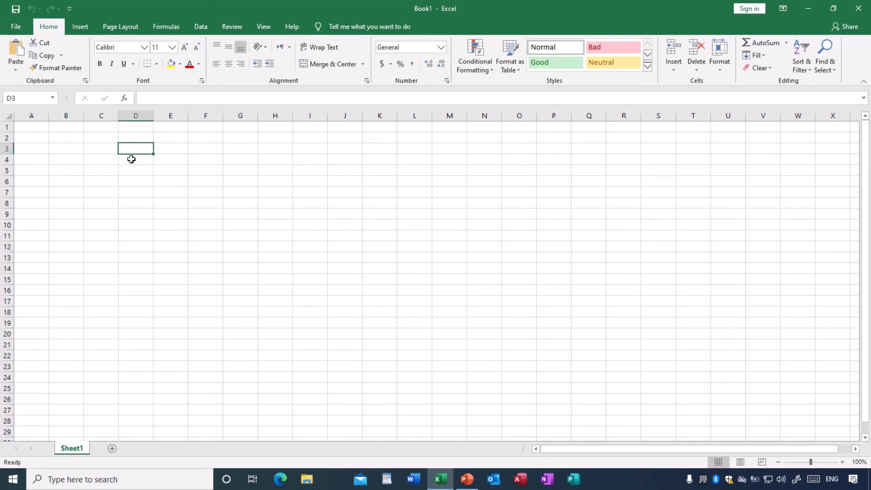
left_click(267, 192)
left_click(212, 204)
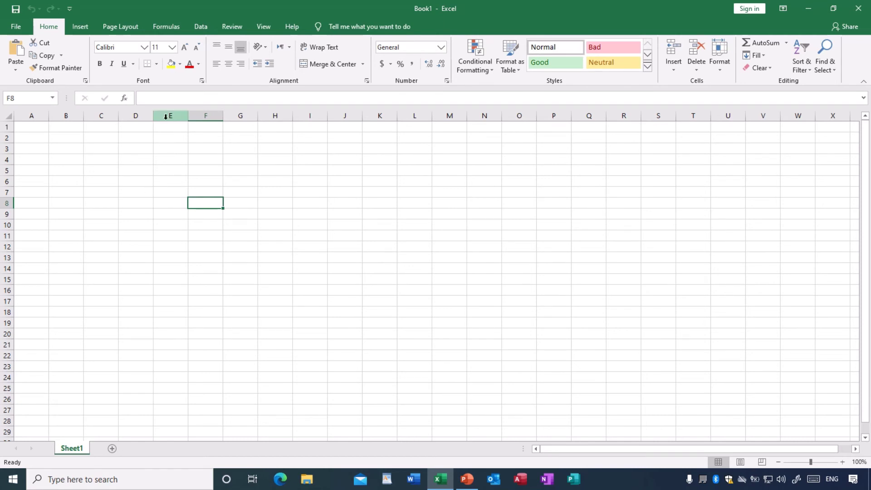
Select vertical ranges in columns E and F, and the horizontal ranges A4:H4 and A7:F7, to compare columns with rows.
left_click_drag(171, 129, 176, 192)
left_click_drag(203, 148, 204, 203)
left_click(249, 162)
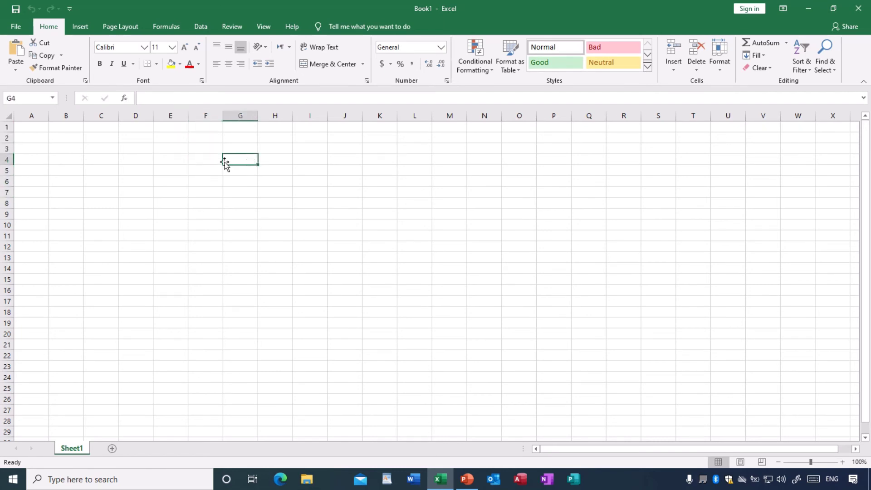
left_click_drag(29, 165, 258, 164)
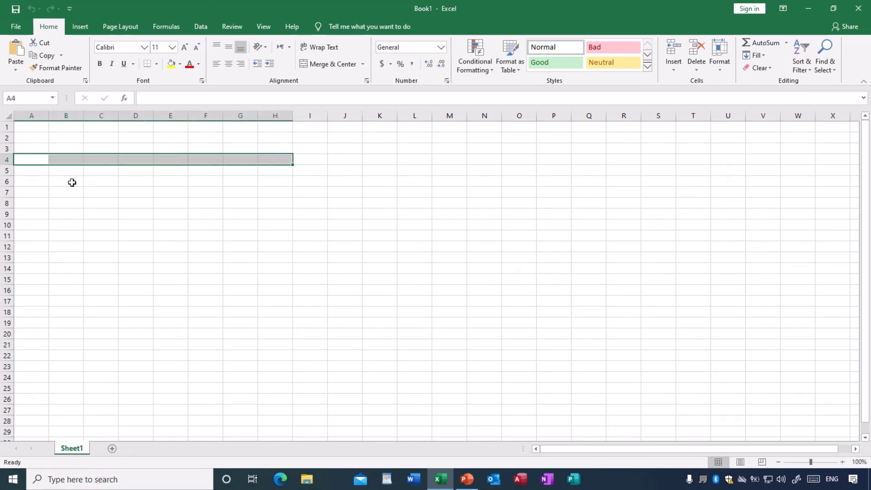
left_click_drag(40, 190, 207, 193)
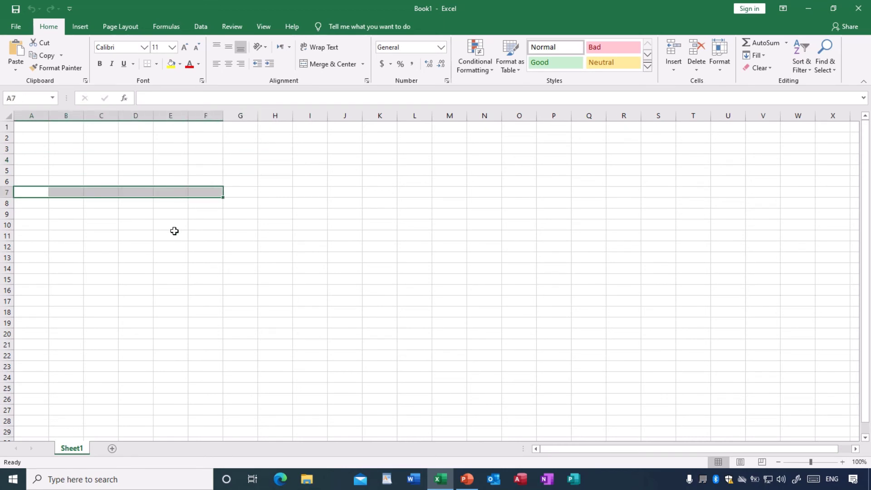
left_click(169, 233)
Examine the cell addresses of D4, G7, K5, F8, D6, C4, B4 and E7 by selecting each one, ending on D6.
left_click(136, 163)
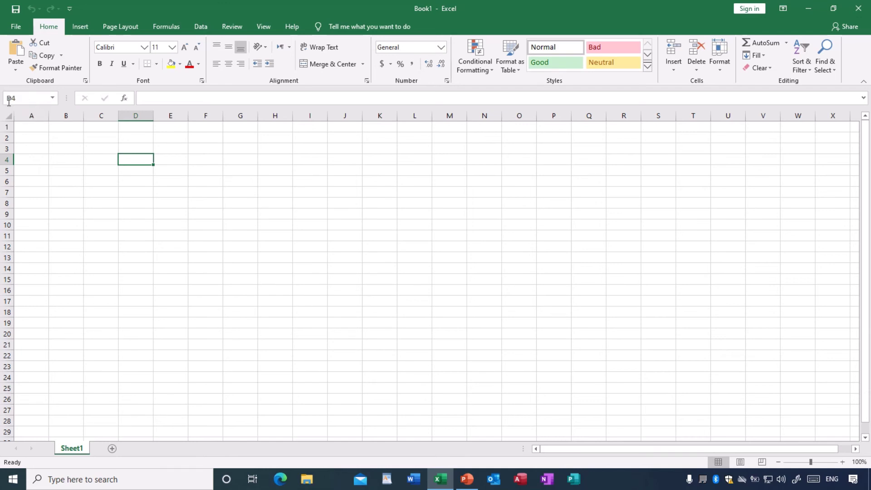
left_click(245, 194)
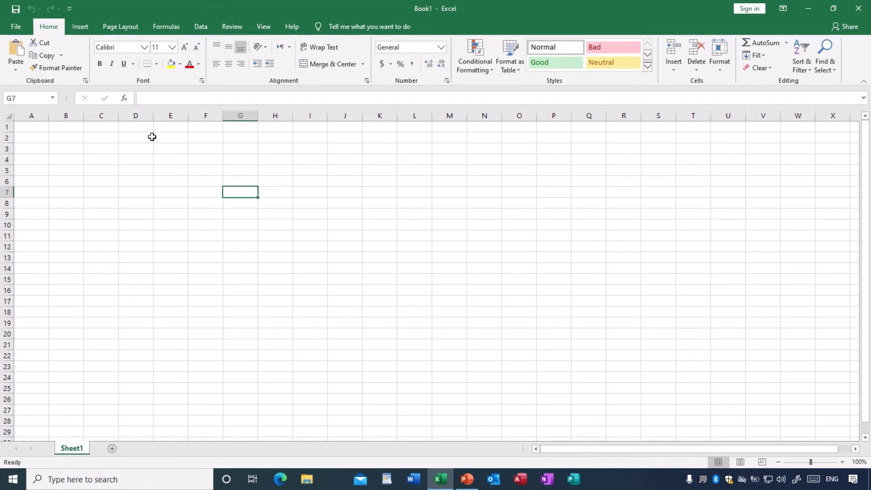
left_click(379, 169)
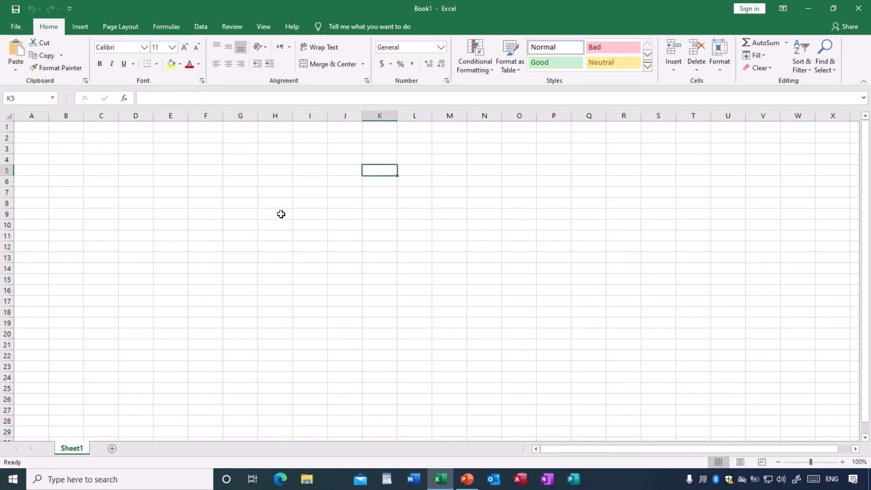
left_click(219, 203)
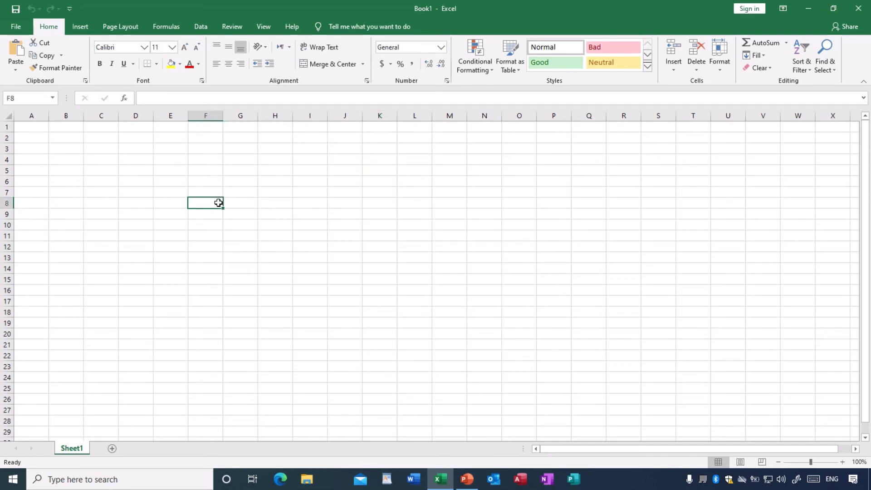
left_click(134, 186)
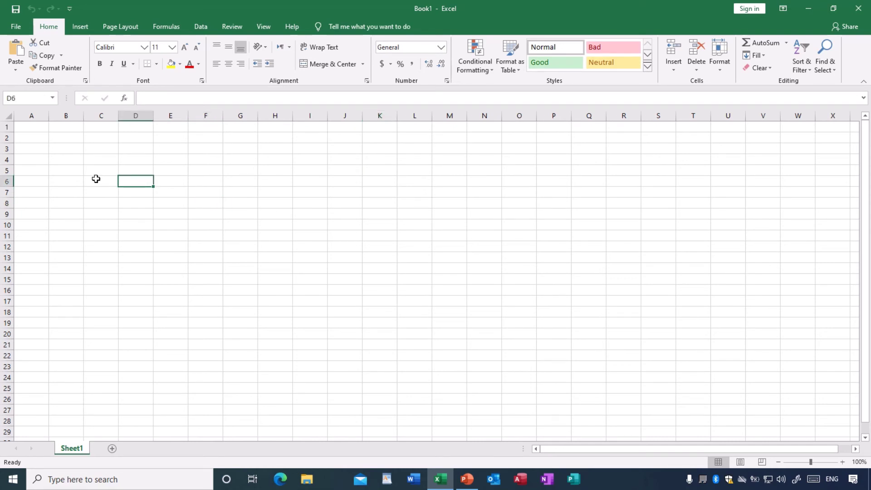
left_click(90, 162)
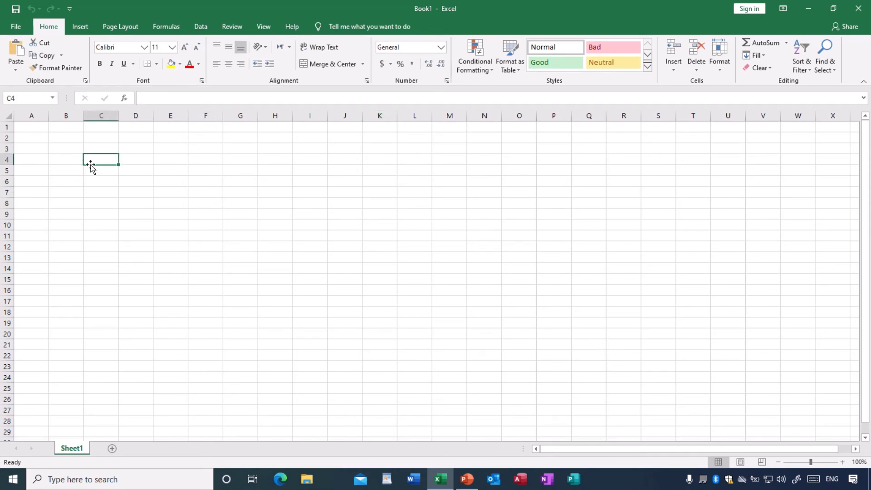
left_click(62, 163)
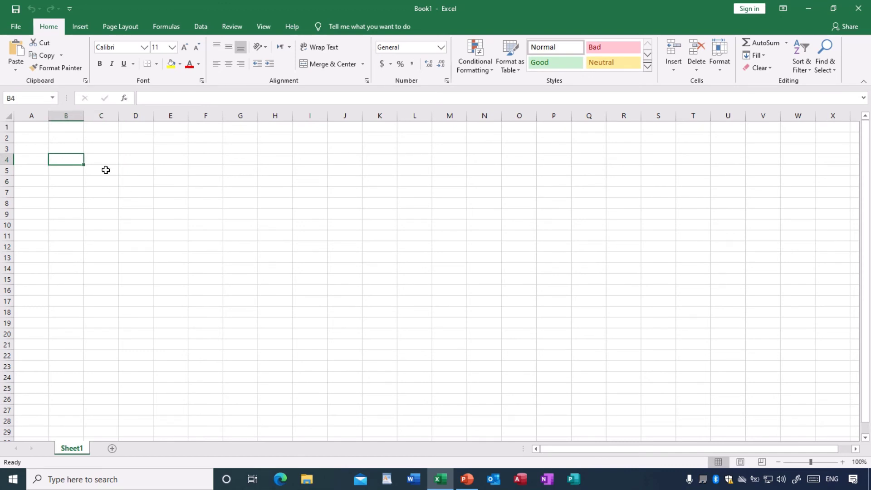
left_click(180, 194)
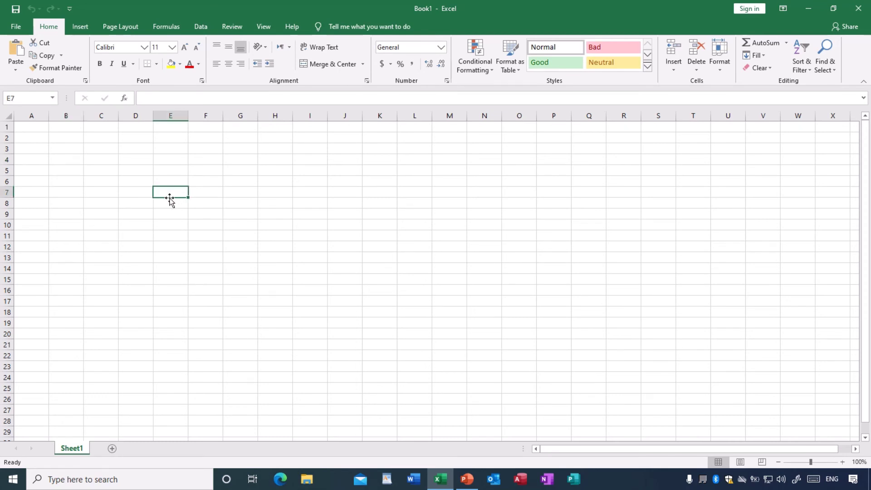
left_click(122, 178)
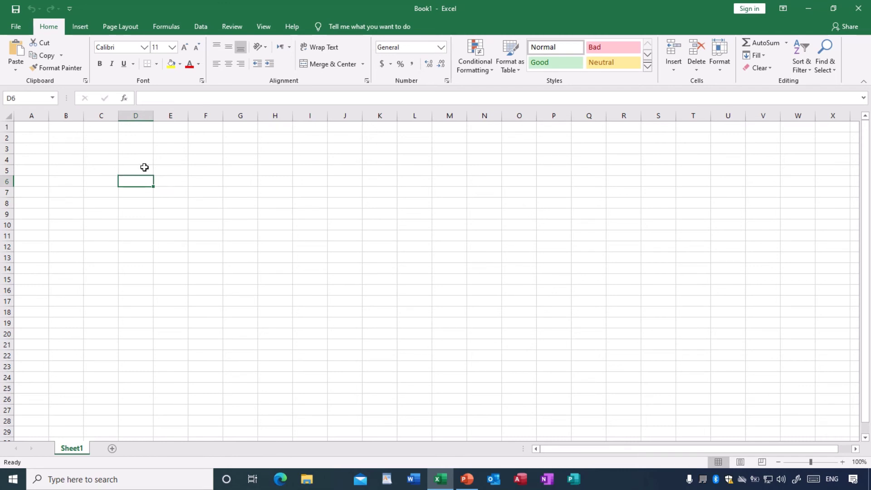
Enter the column headers # in cell A1 and Name in cell B1.
left_click(34, 127)
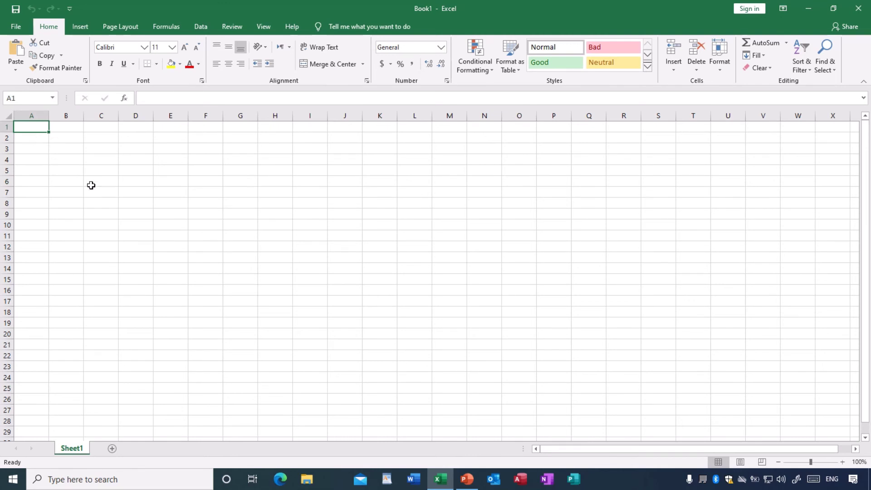
type("#")
key("Tab")
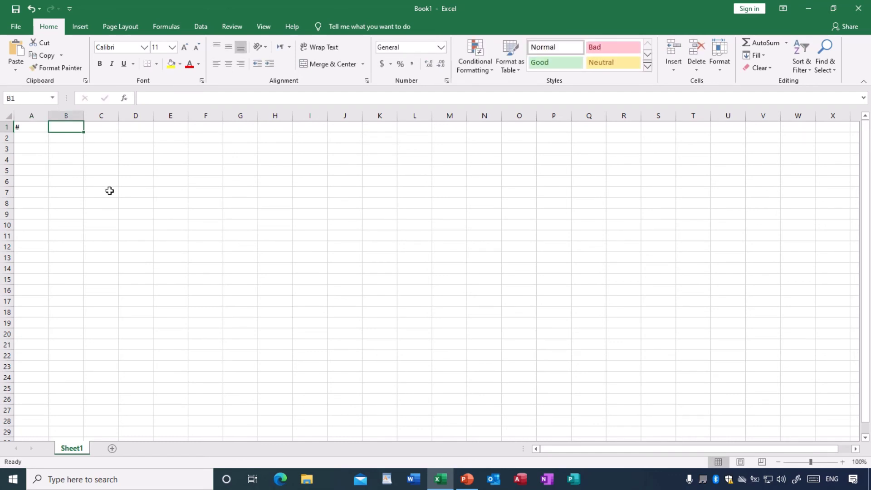
type("Name")
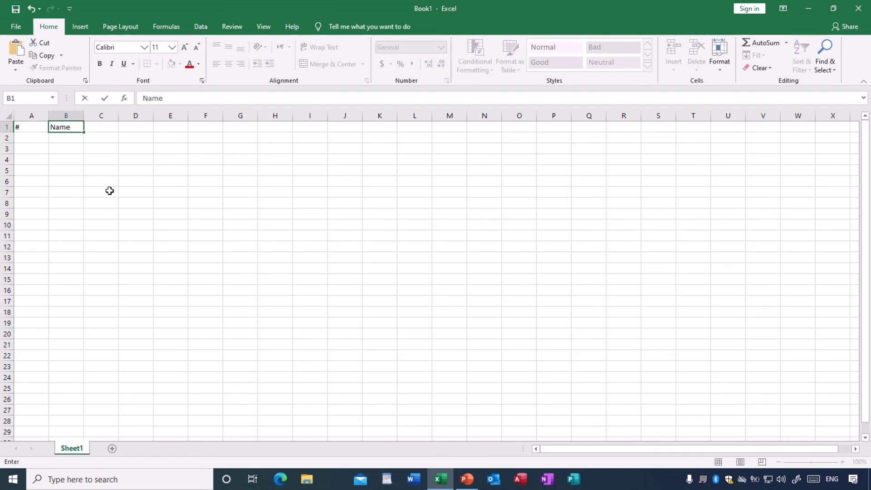
Enter the column headers Quiz1 in cell C1 and Quiz2 in cell D1.
left_click(111, 124)
type("Qui")
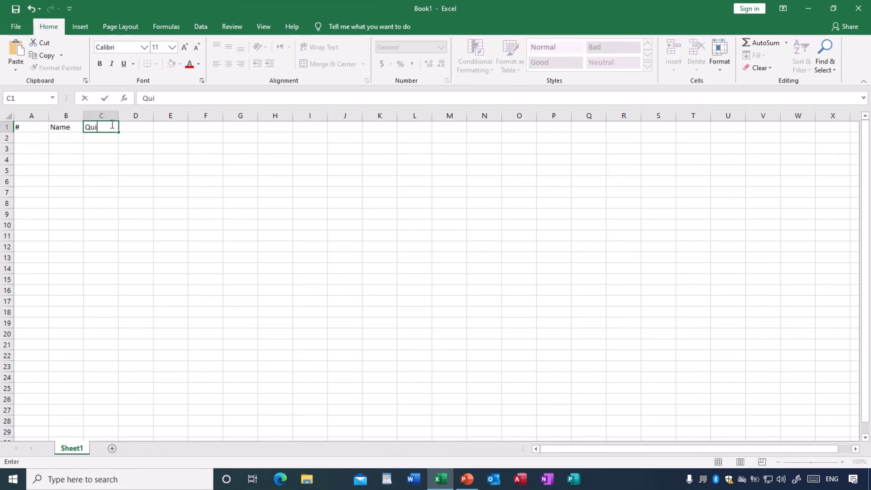
type("z1")
left_click(136, 126)
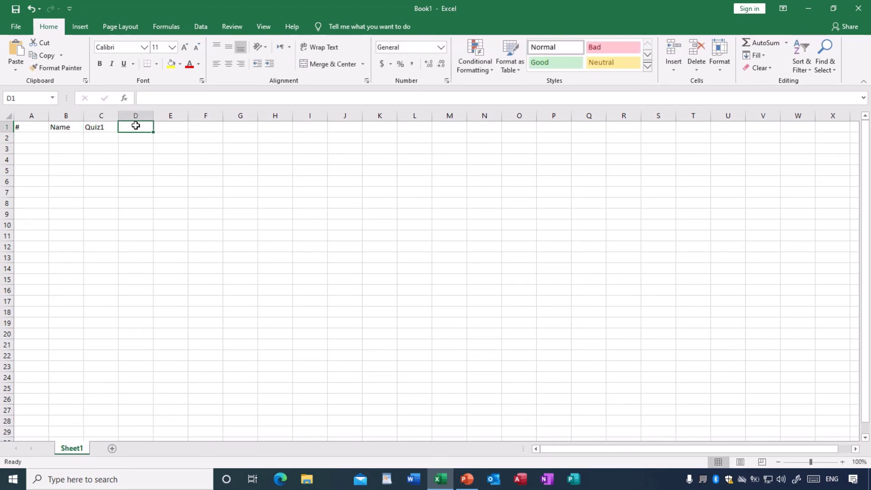
type("Dq")
key("BackSpace")
key("BackSpace")
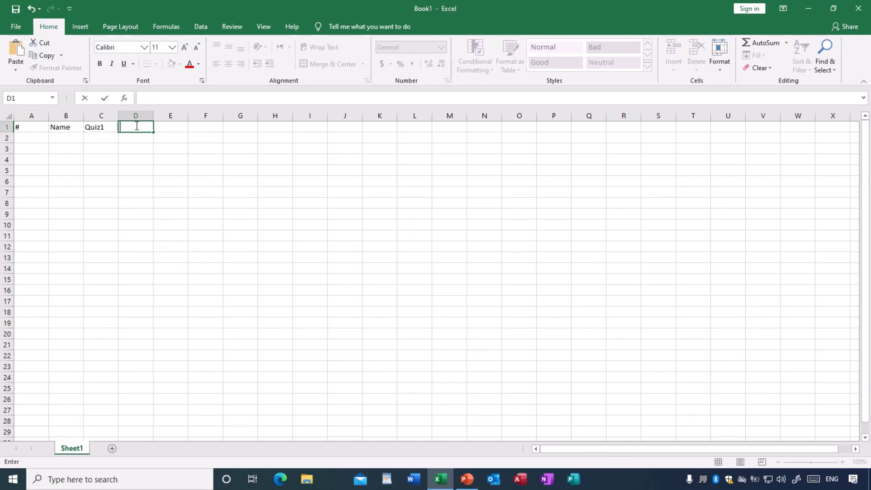
type("Quiz2")
left_click(183, 192)
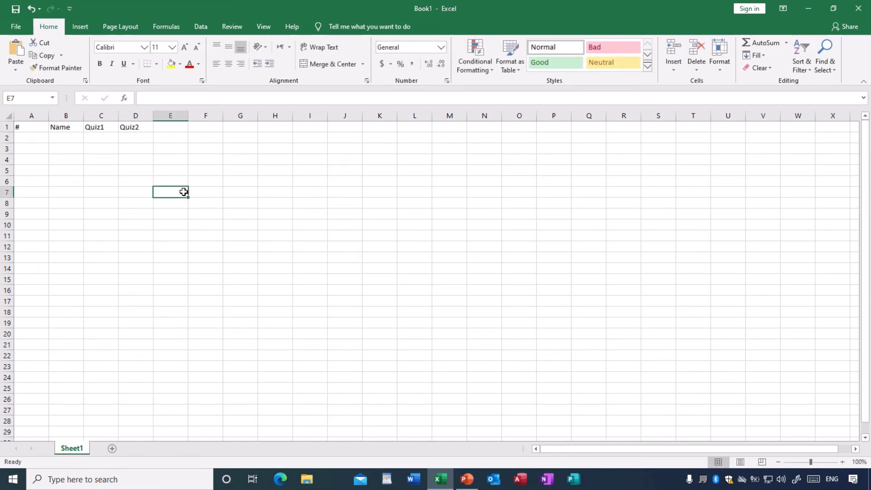
Fill in the first record in row 2 with number 1, the student's name, Quiz1 score 8 and Quiz2 score 9.
left_click(36, 138)
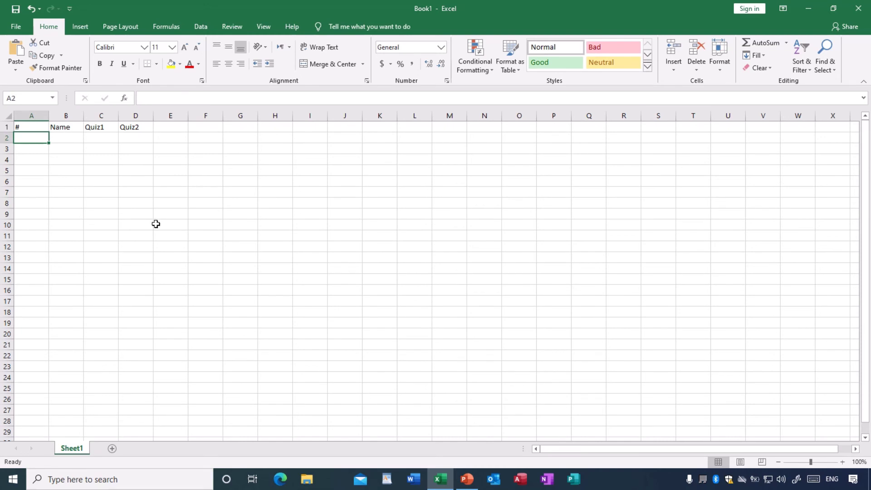
type("1")
key("Tab")
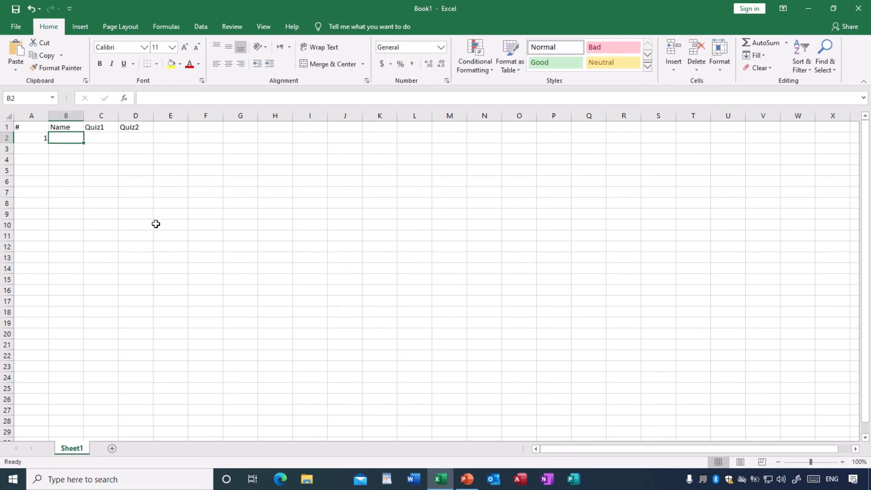
type("Ahmed")
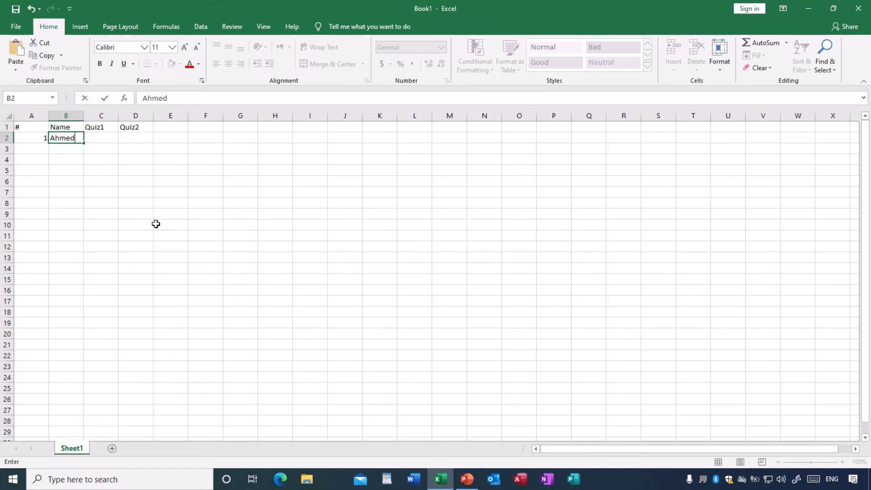
key("Tab")
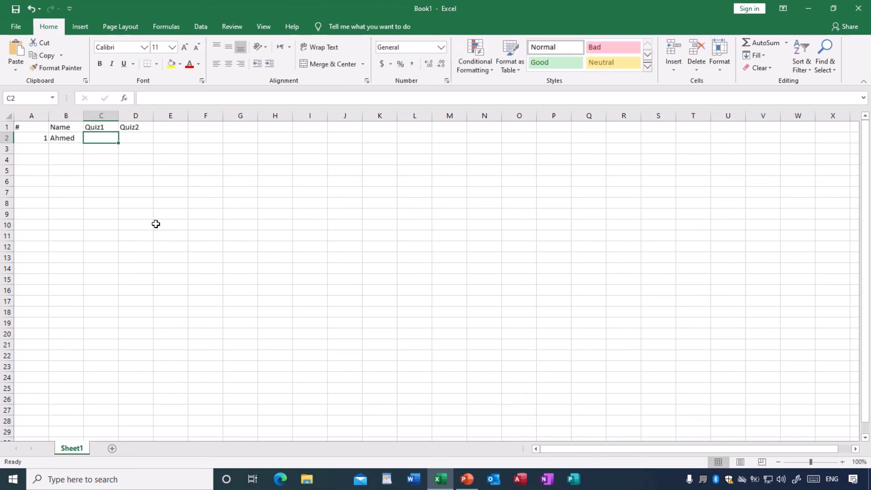
type("8")
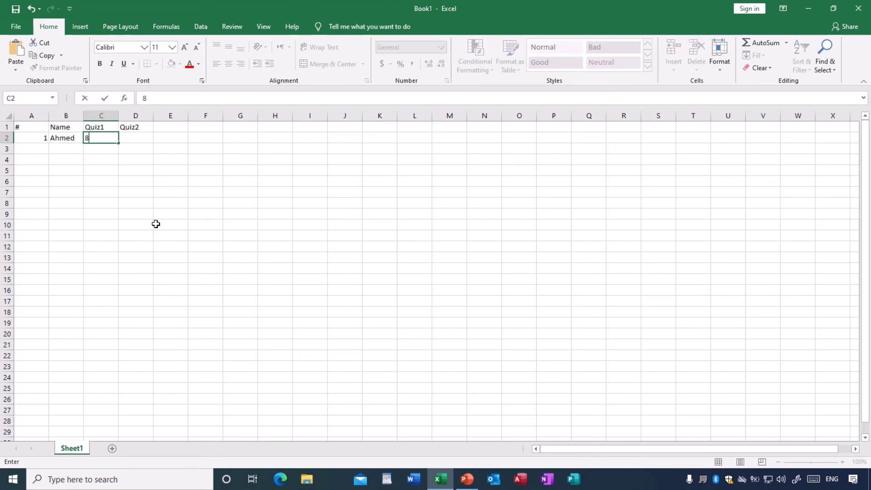
key("Tab")
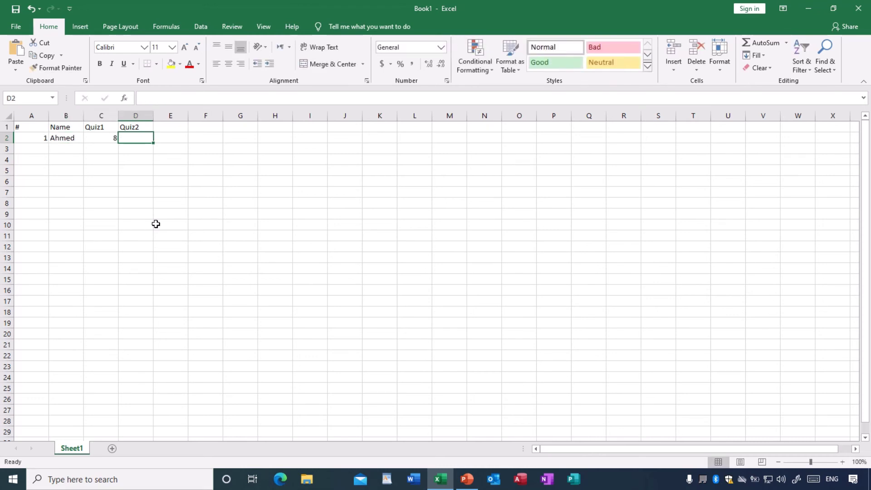
type("9")
left_click(157, 224)
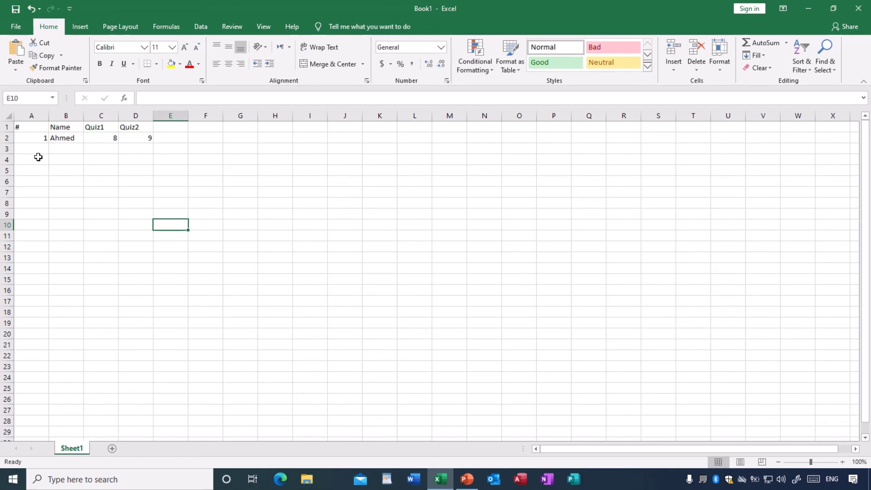
left_click(125, 171)
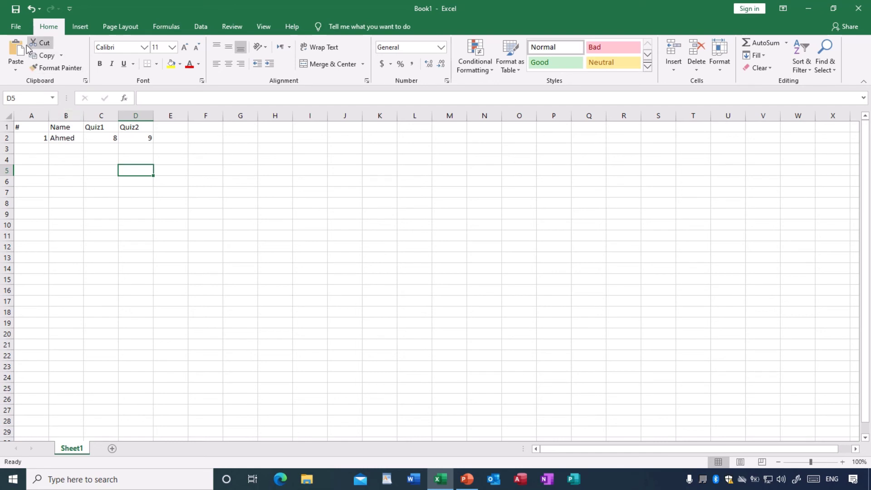
Start saving the workbook as a new file and choose the Documents folder as the save location.
left_click(15, 28)
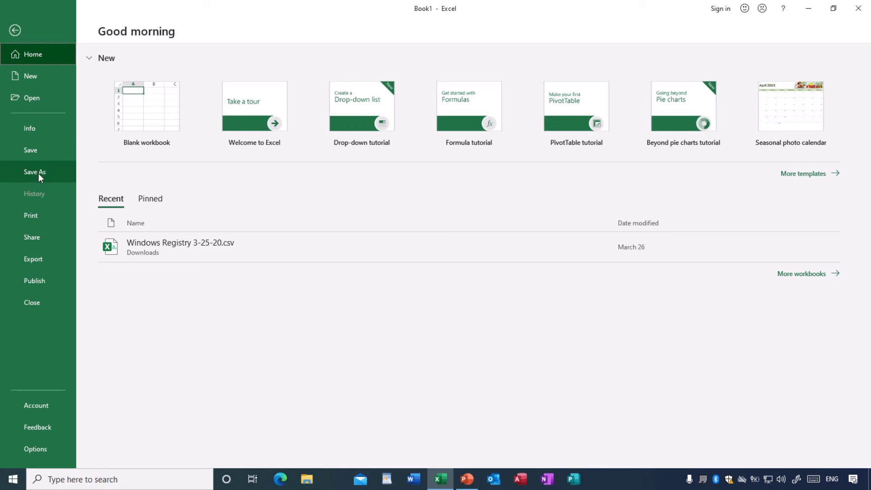
left_click(38, 173)
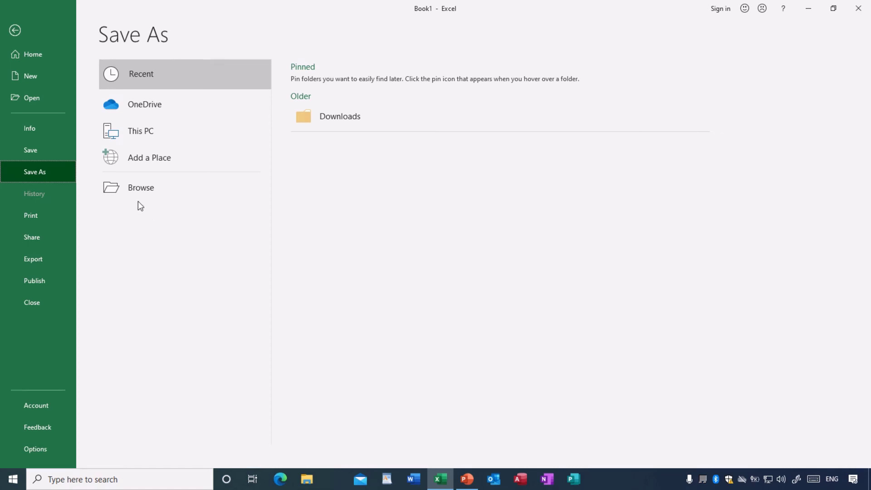
left_click(154, 188)
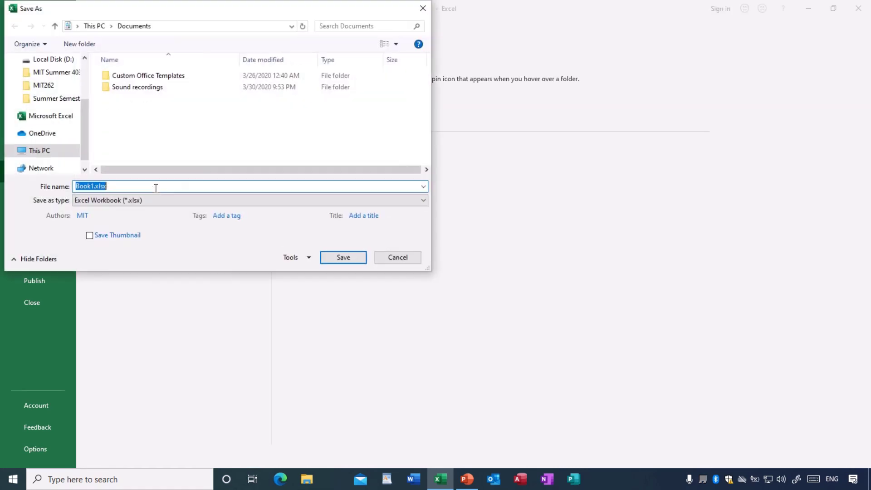
left_click_drag(194, 14, 326, 61)
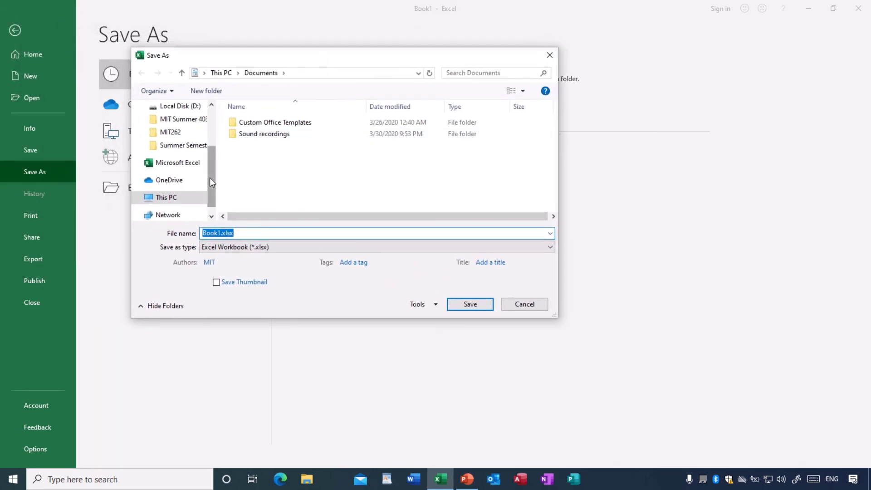
left_click_drag(211, 178, 210, 137)
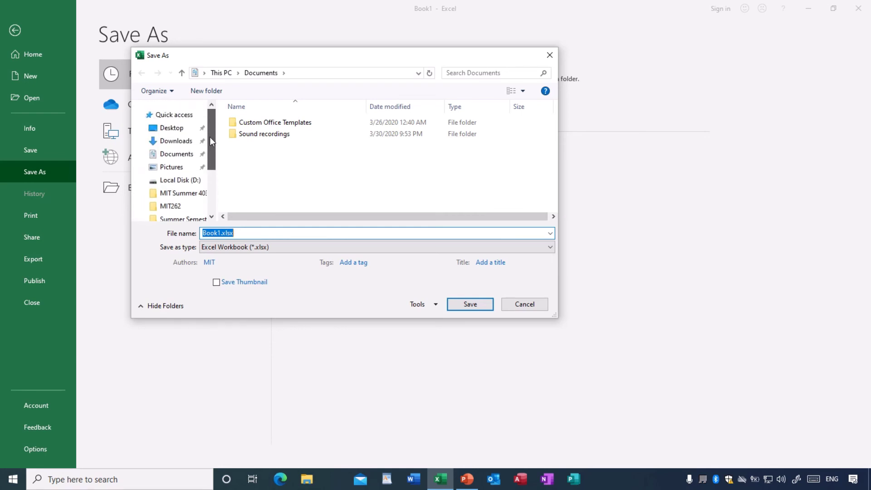
left_click(175, 143)
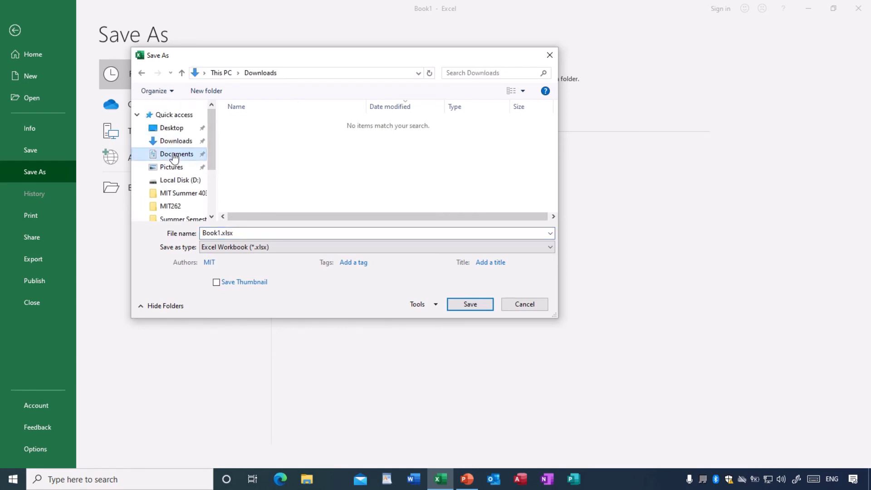
left_click(171, 155)
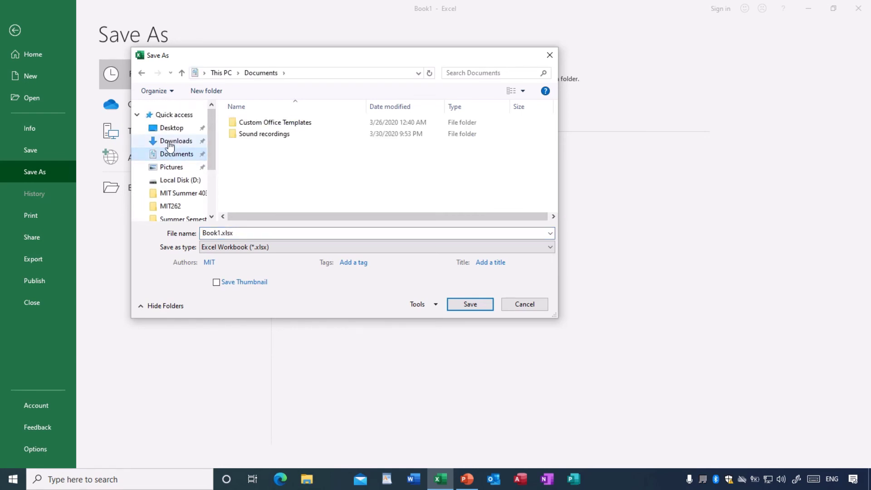
left_click(173, 168)
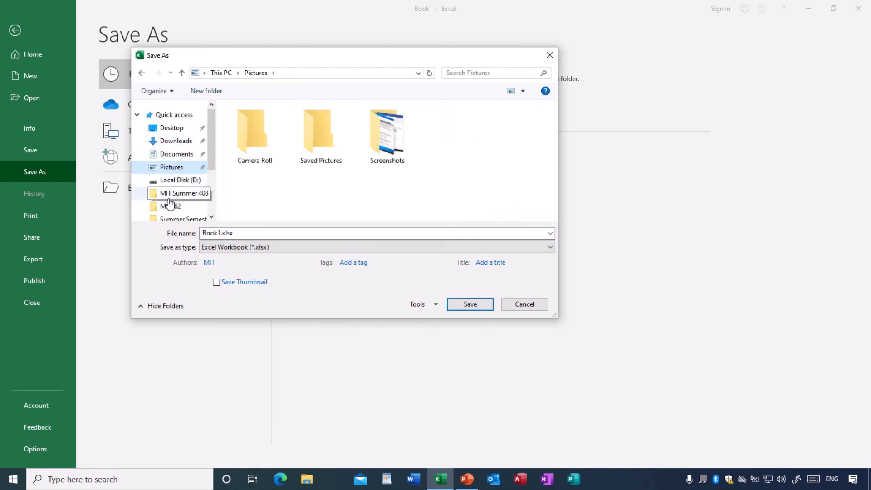
mouse_move(213, 159)
left_mouse_down()
mouse_move(212, 180)
mouse_move(211, 154)
left_mouse_up()
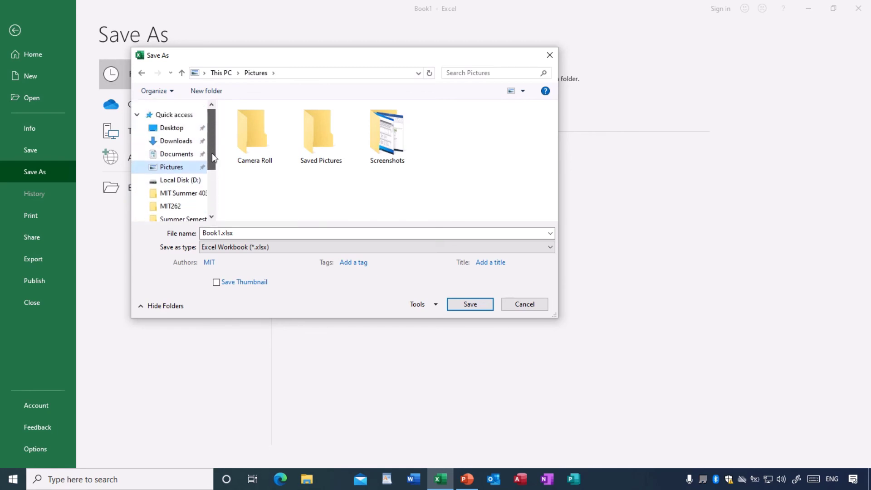
left_click(174, 157)
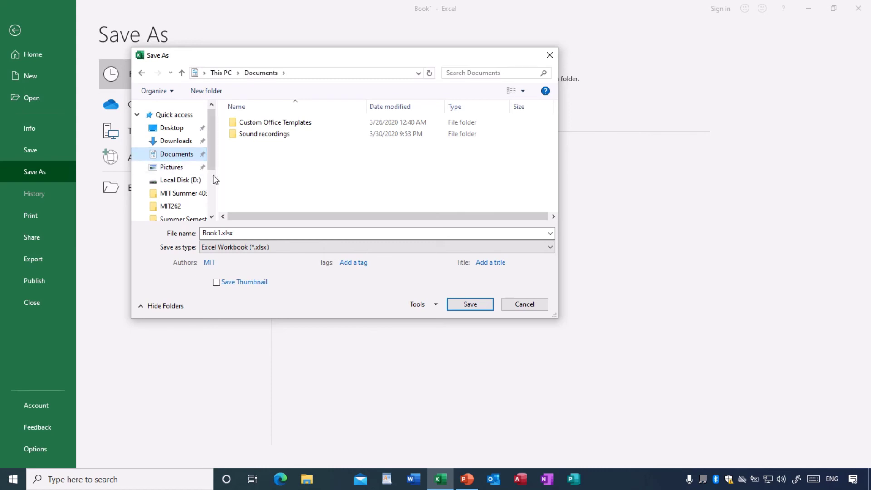
Replace the default file name with Sample.
left_click(241, 232)
double_click(241, 232)
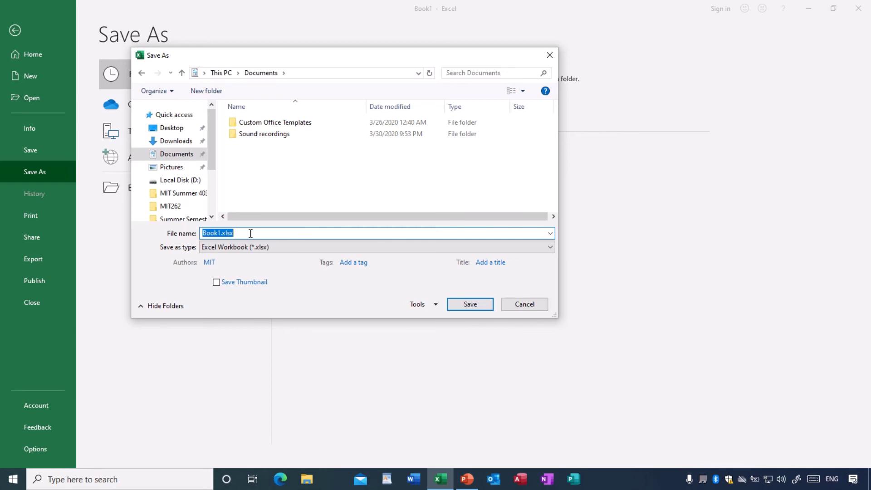
type("S")
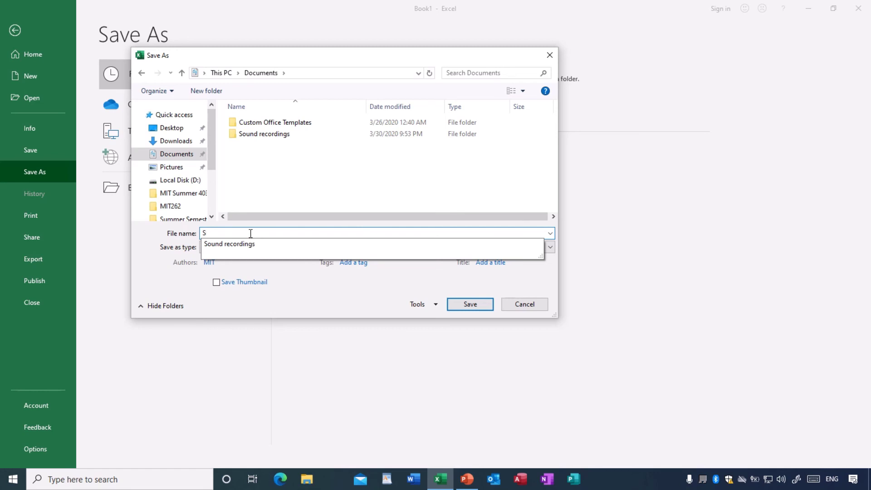
type("ample")
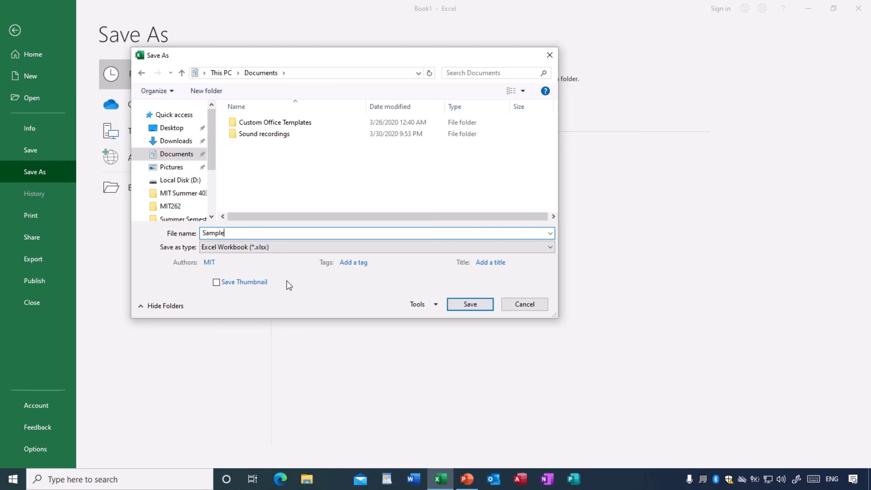
Try PDF (*.pdf) as the file type, and set it back to Excel Workbook (*.xlsx).
left_click(280, 247)
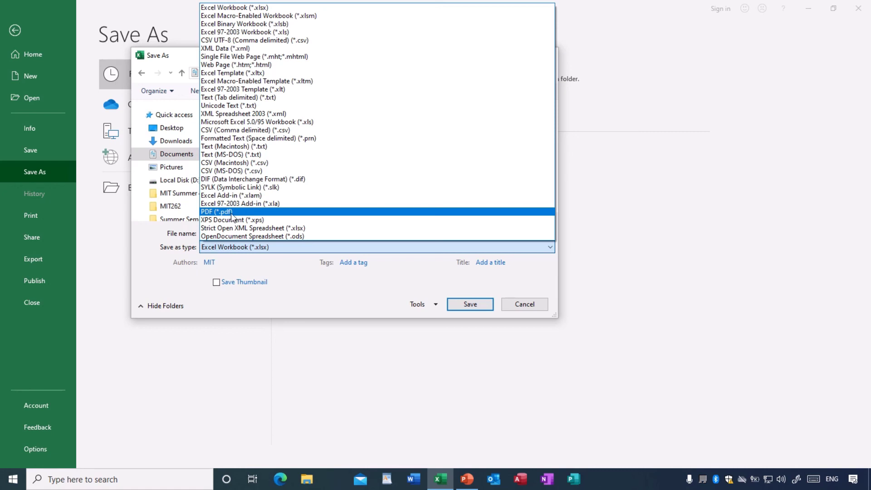
left_click(231, 212)
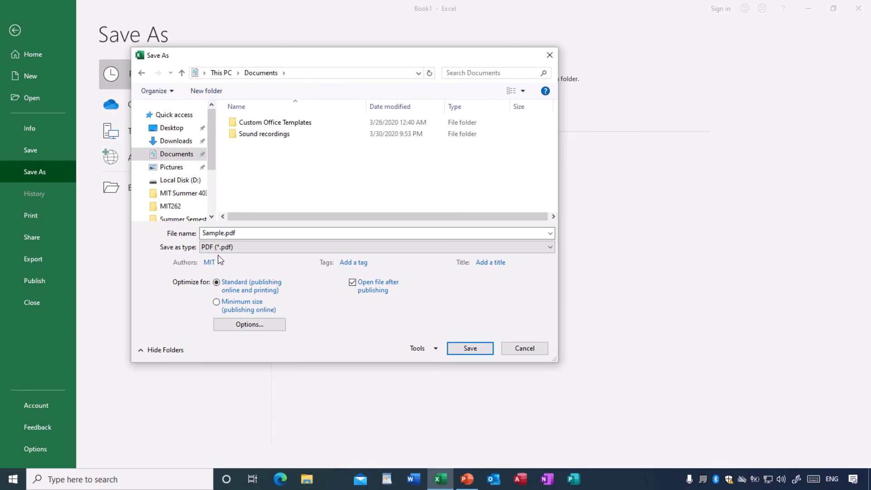
left_click(239, 247)
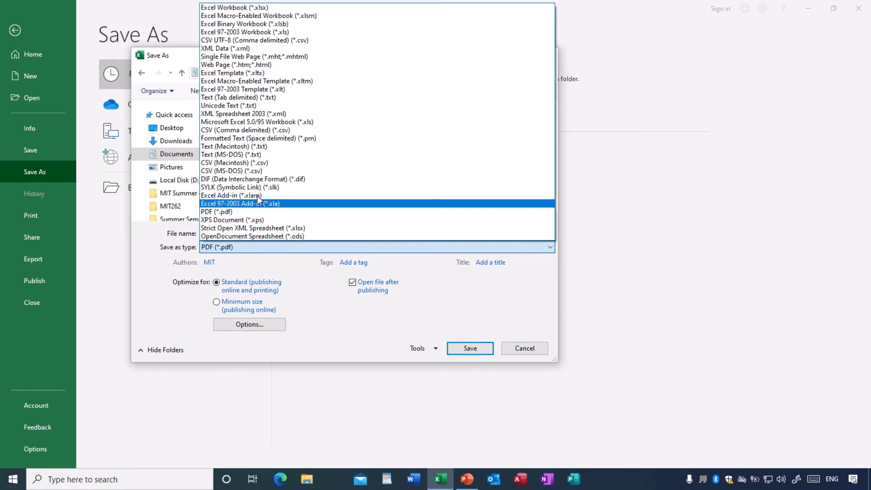
left_click(265, 8)
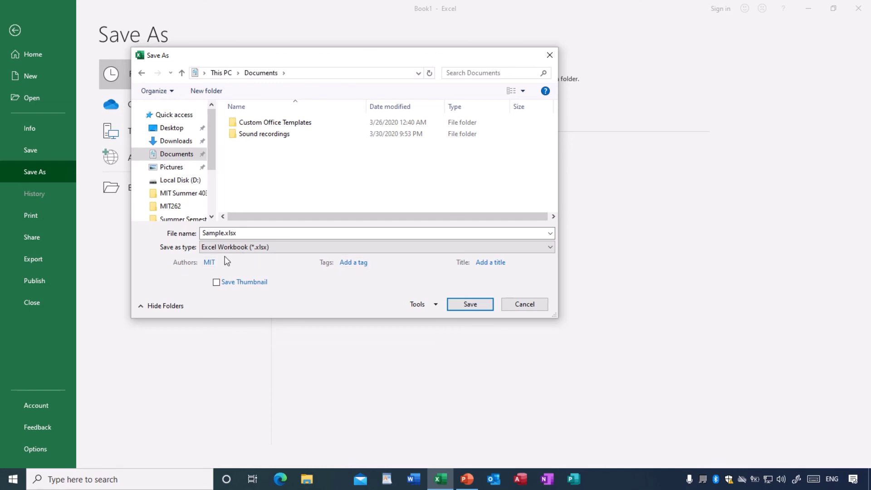
Save the workbook to the Documents folder with the chosen name and file type.
left_click(470, 306)
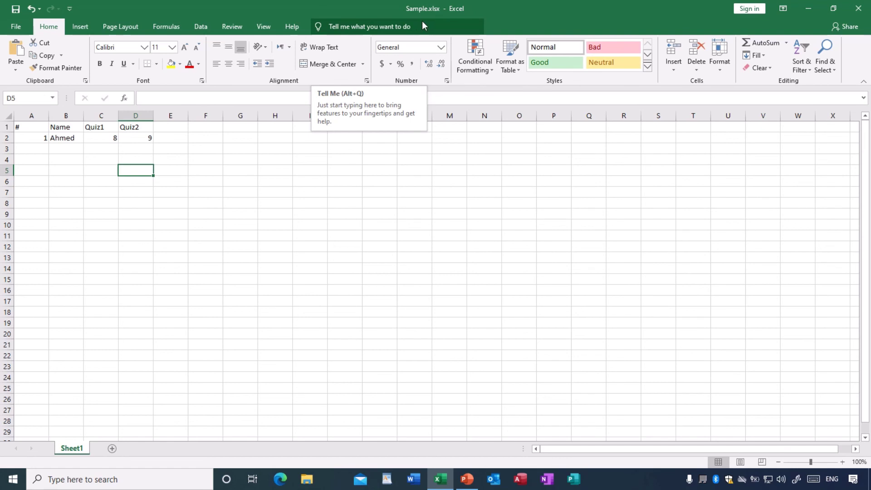
left_click(427, 184)
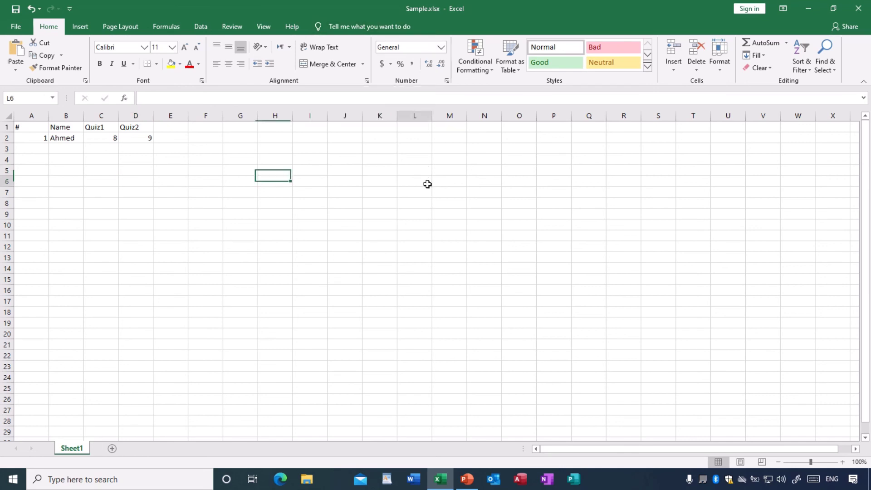
left_click(369, 172)
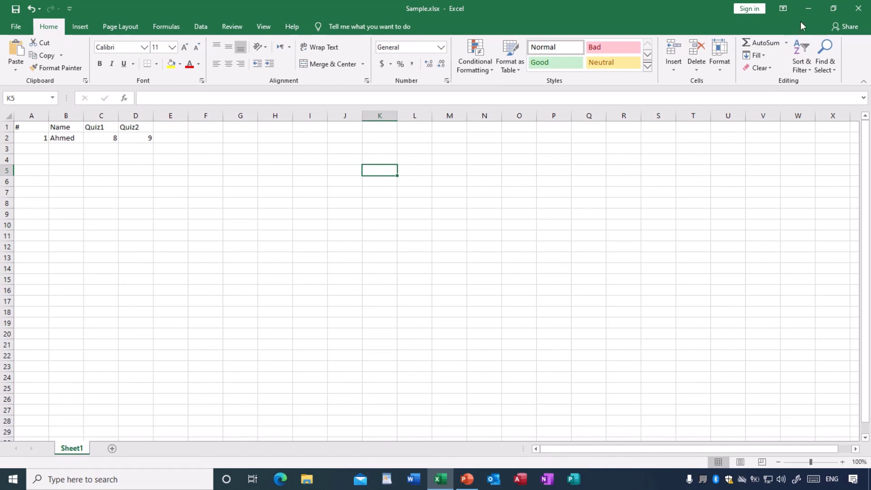
Check for Sample.xlsx in the Documents folder using File Explorer, and return to the workbook in Excel.
left_click(809, 10)
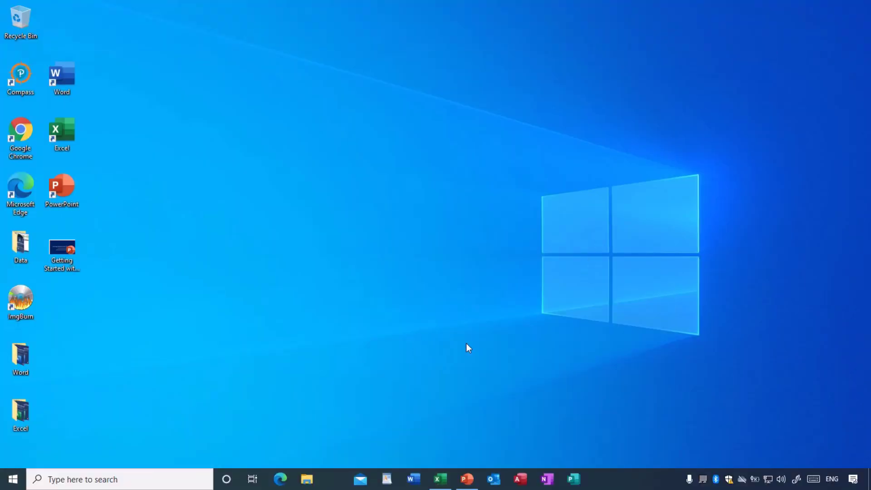
mouse_move(440, 483)
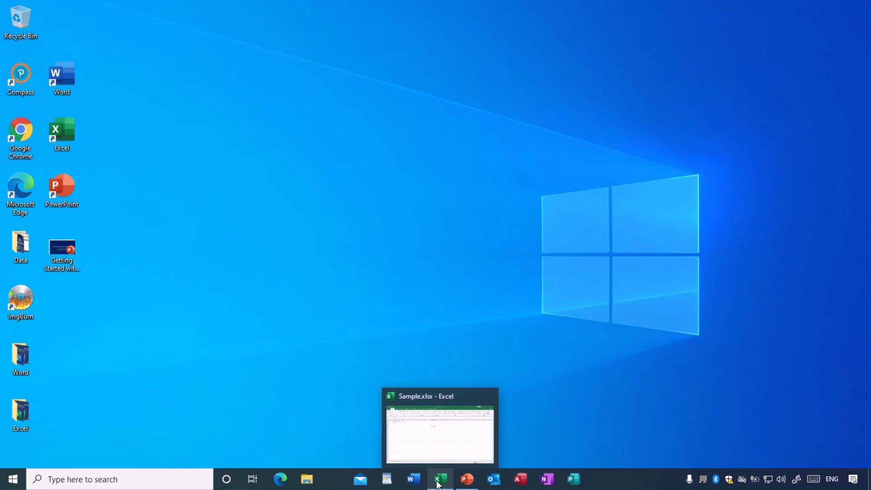
left_click(308, 479)
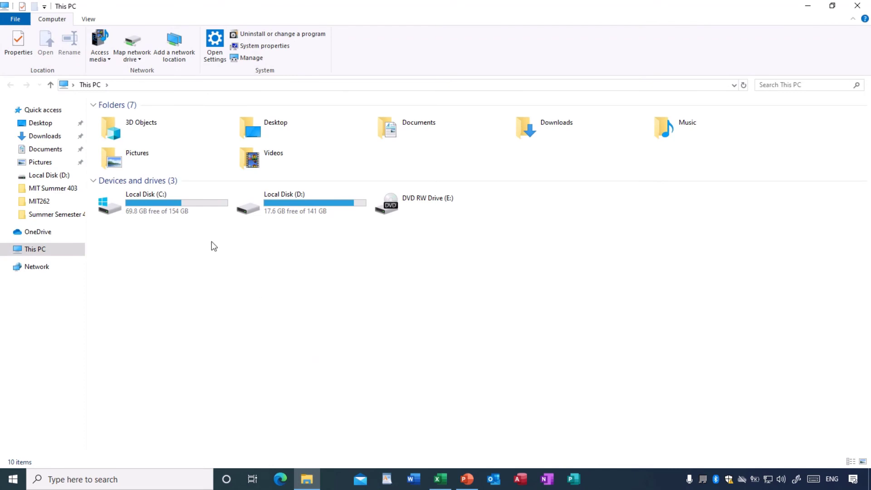
left_click(43, 150)
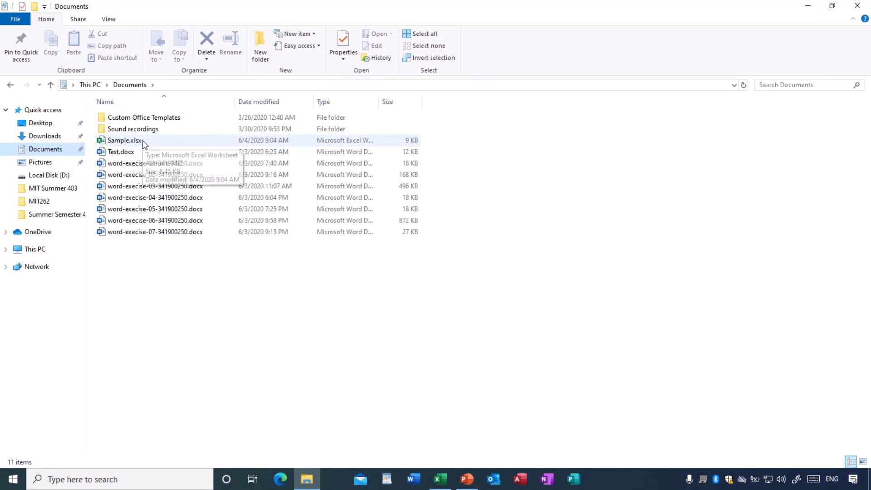
left_click(858, 5)
left_click(444, 485)
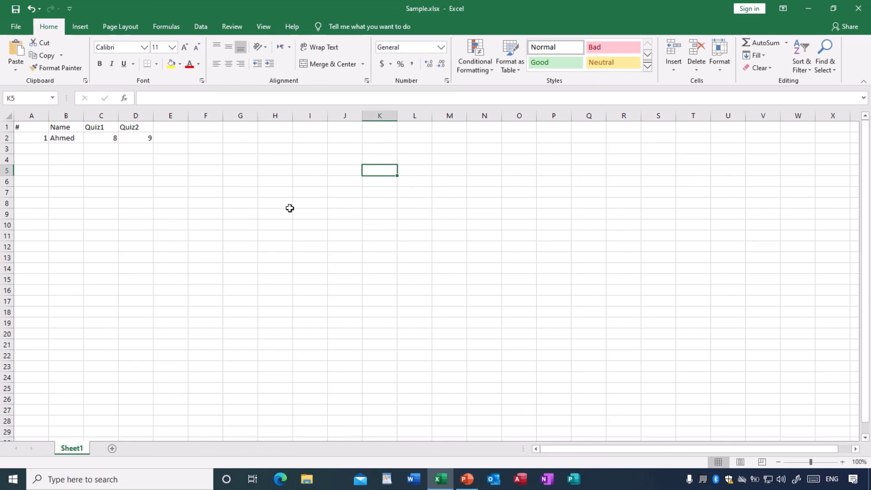
Close the Sample.xlsx workbook while keeping Excel open.
left_click(16, 26)
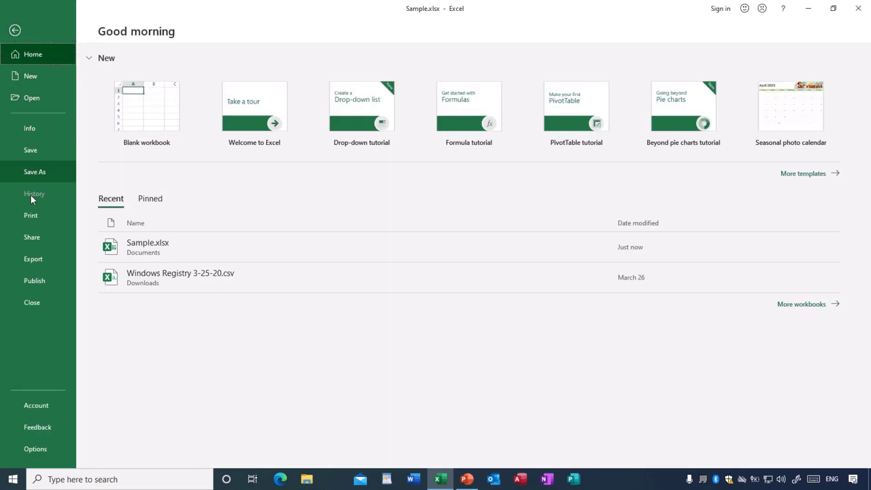
left_click(36, 307)
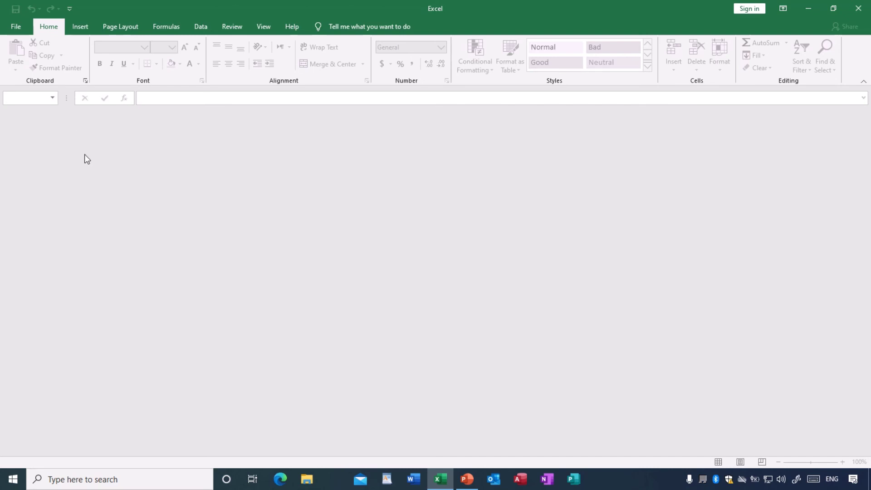
Examine the new-workbook templates and the options for opening files, browsing to Sample.xlsx in Documents and cancelling without opening it.
left_click(16, 26)
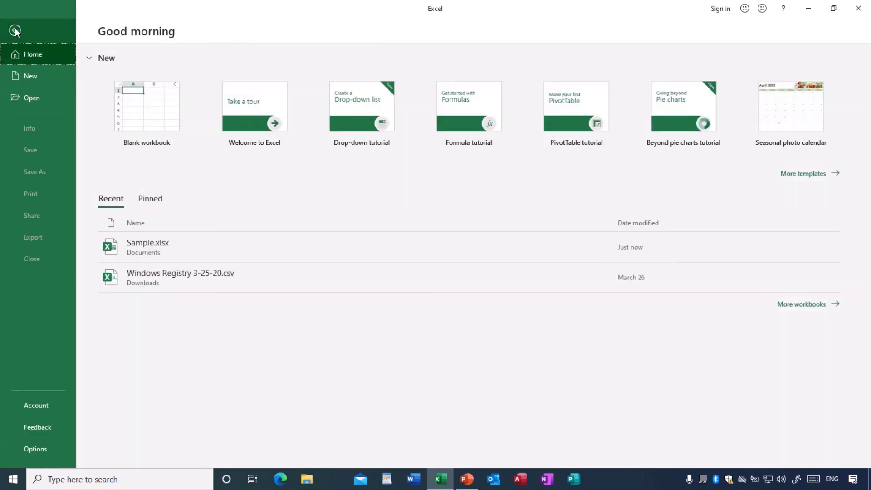
left_click(29, 78)
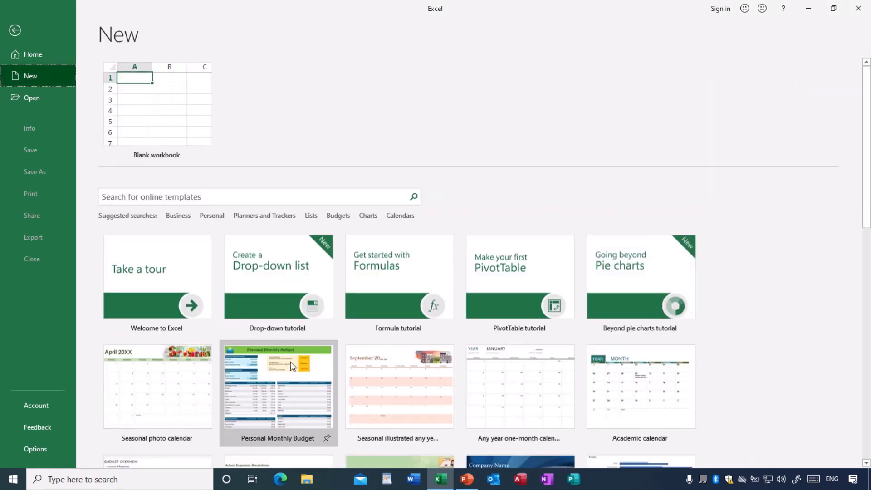
left_click(20, 98)
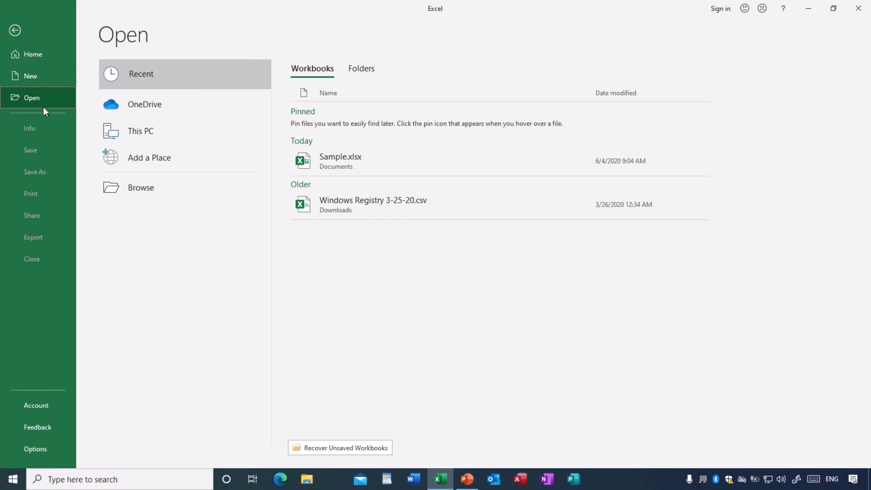
left_click(140, 188)
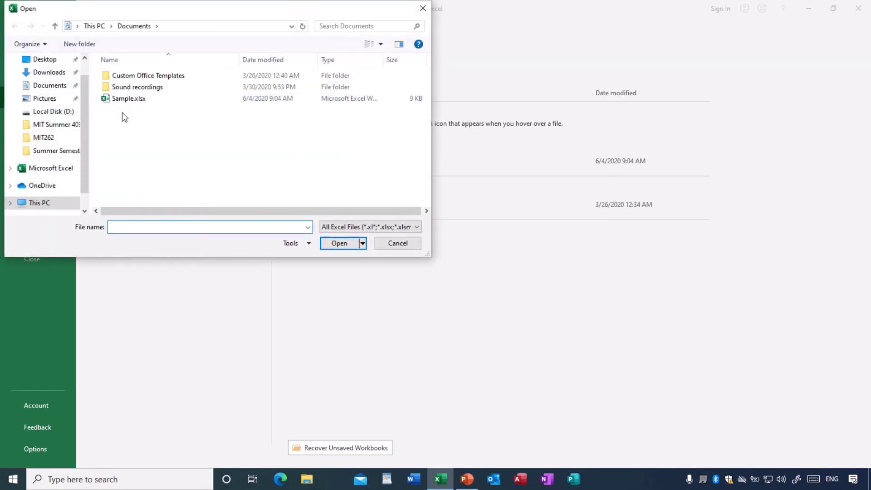
left_click(129, 100)
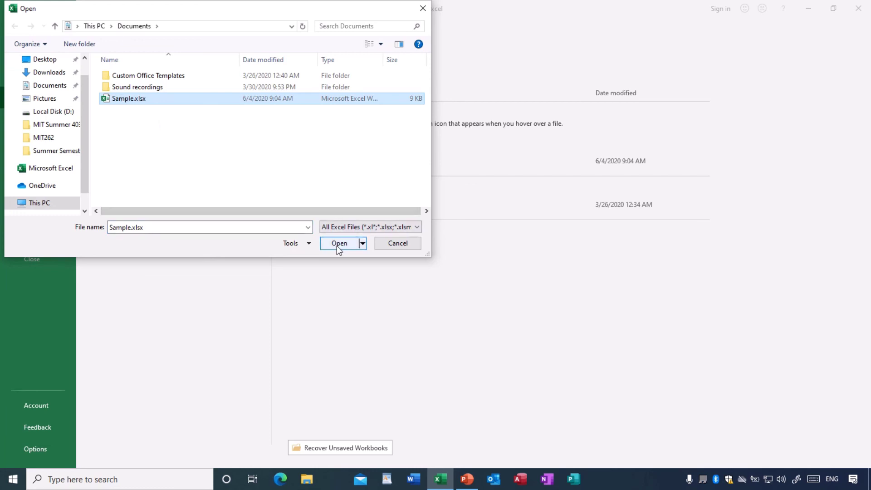
left_click(393, 246)
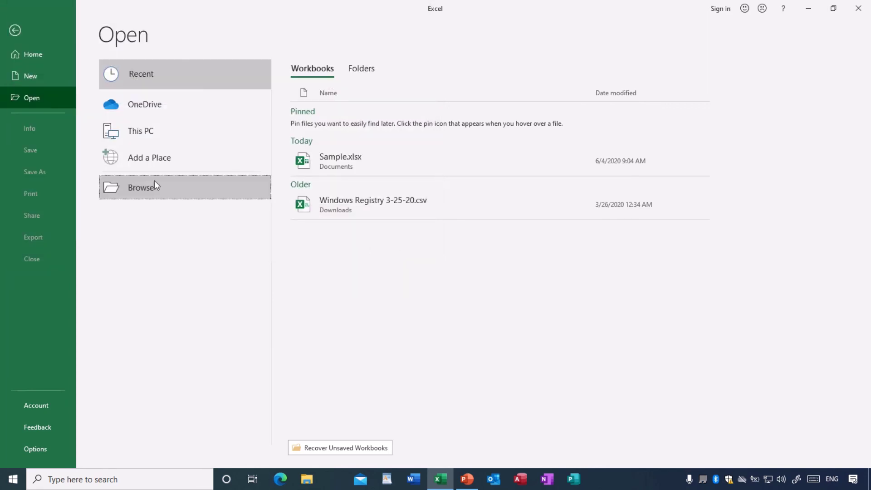
left_click(15, 30)
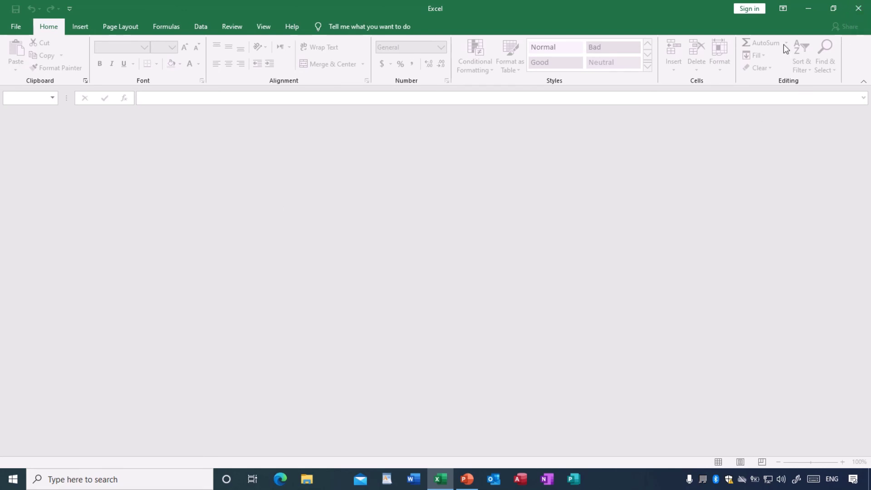
left_click(15, 28)
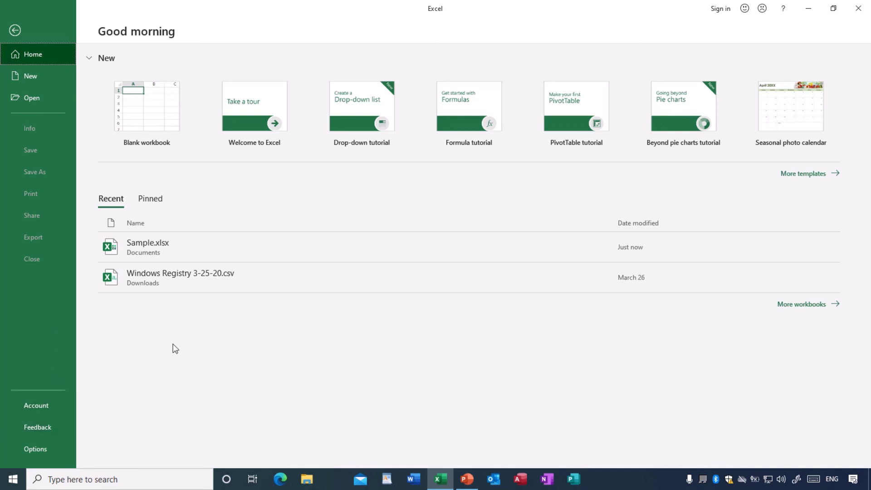
left_click(14, 31)
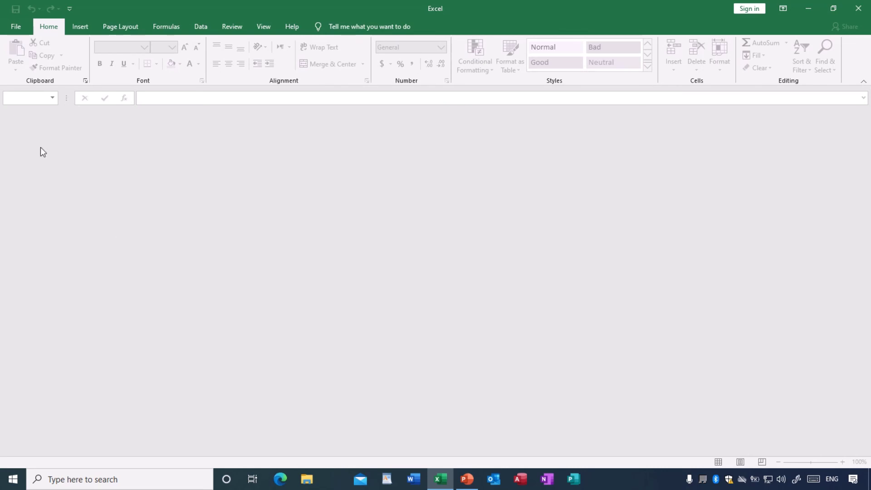
left_click(17, 29)
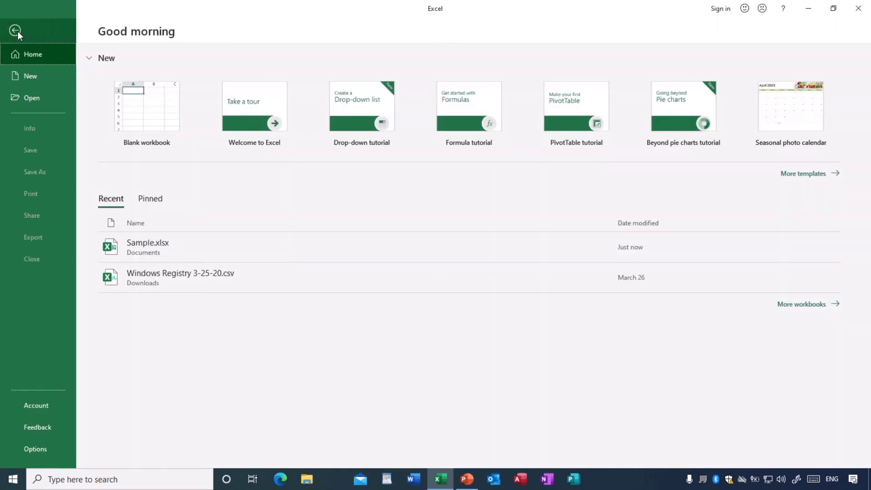
left_click(15, 31)
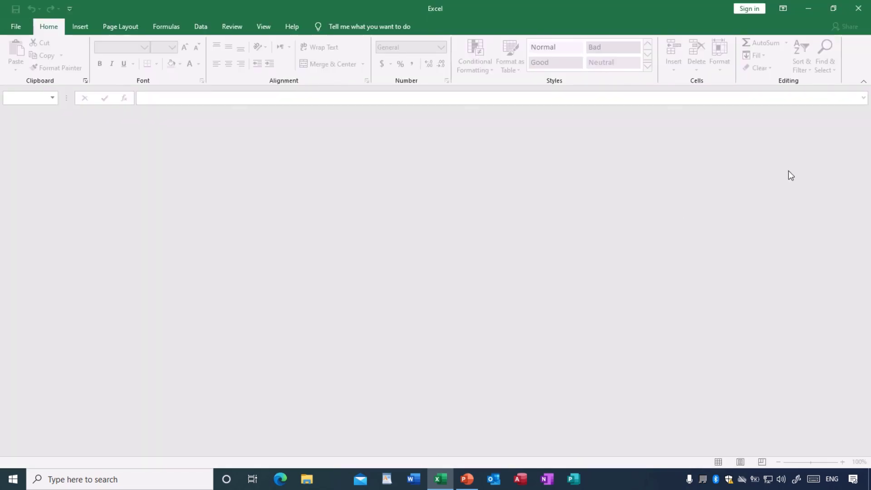
Close Excel completely and return to the desktop.
left_click(860, 9)
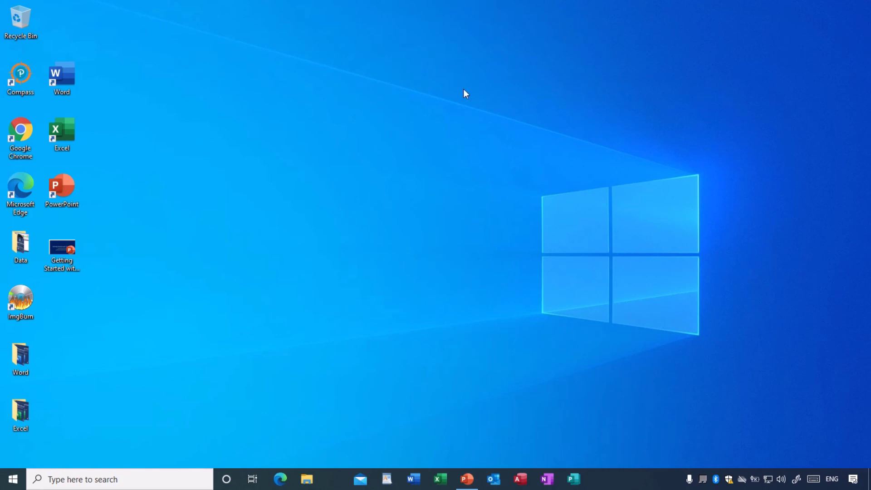
mouse_move(446, 1)
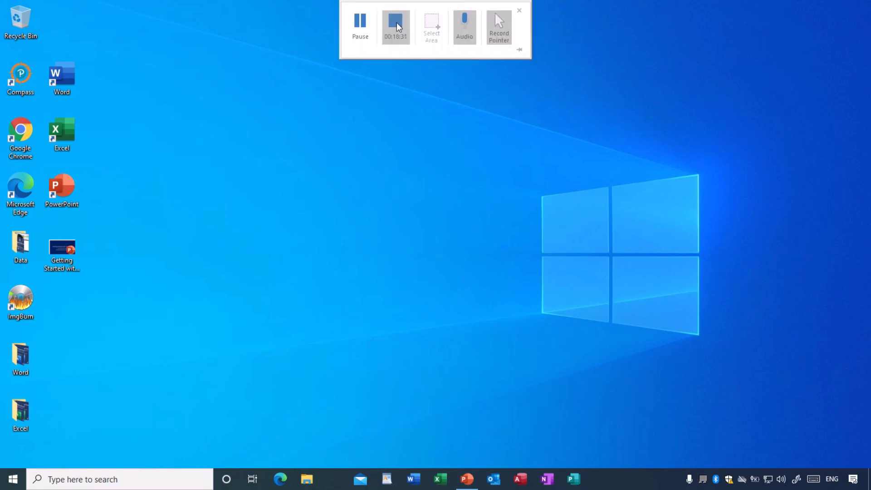